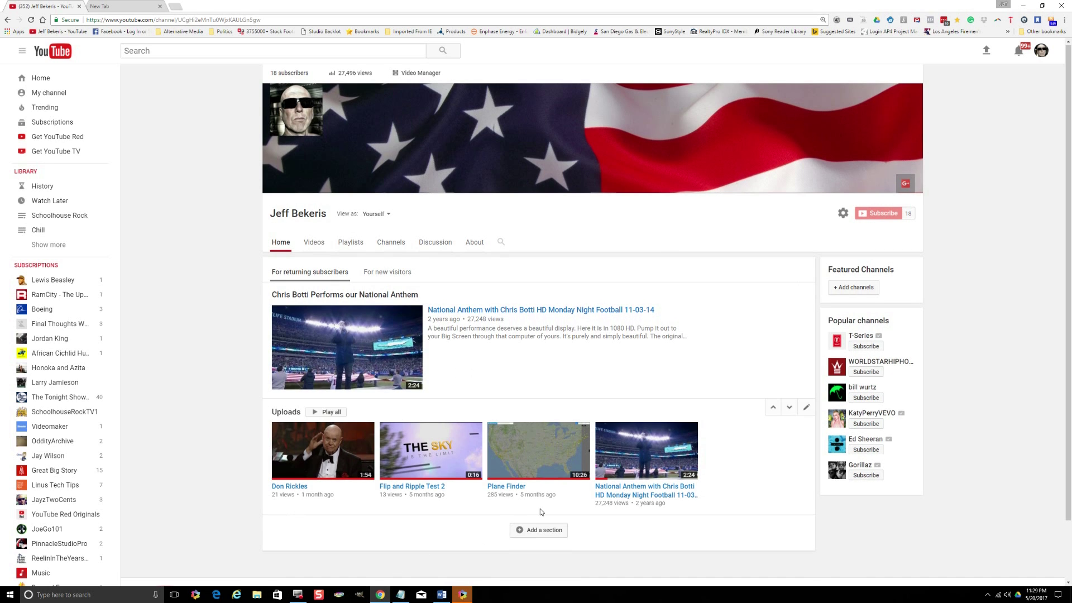
Scroll up and down through the YouTube page to look over its content.
scroll(273, 134, down, 1)
scroll(271, 130, up, 1)
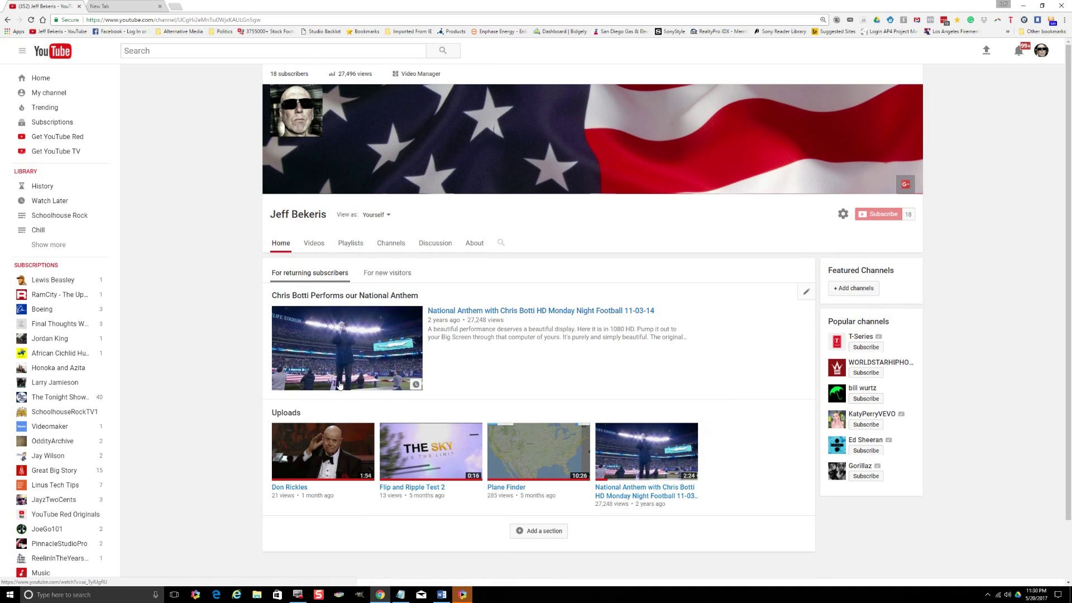
scroll(343, 319, down, 1)
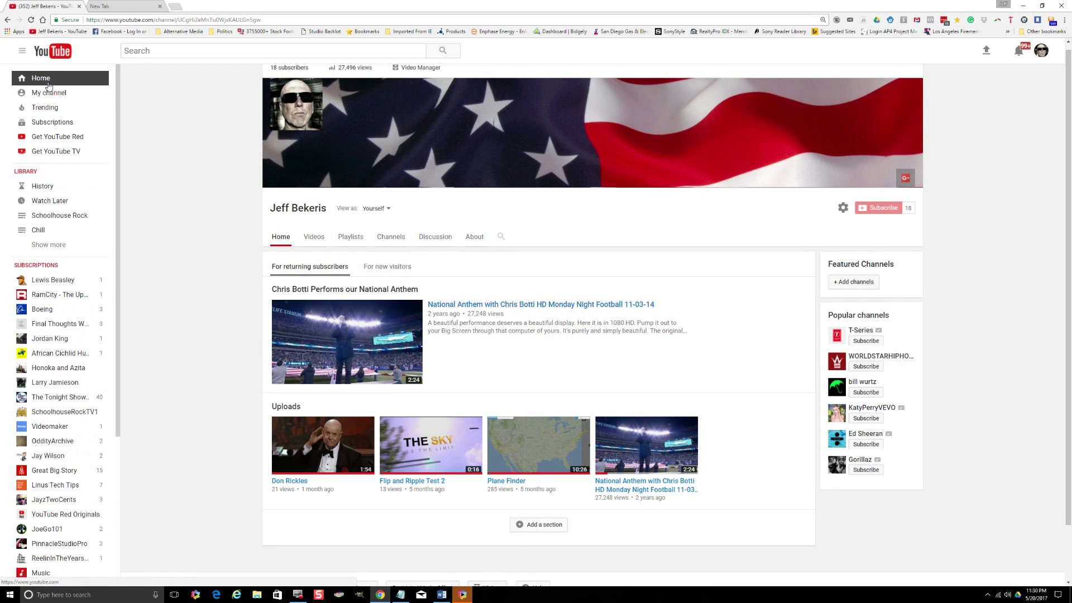
scroll(42, 291, down, 4)
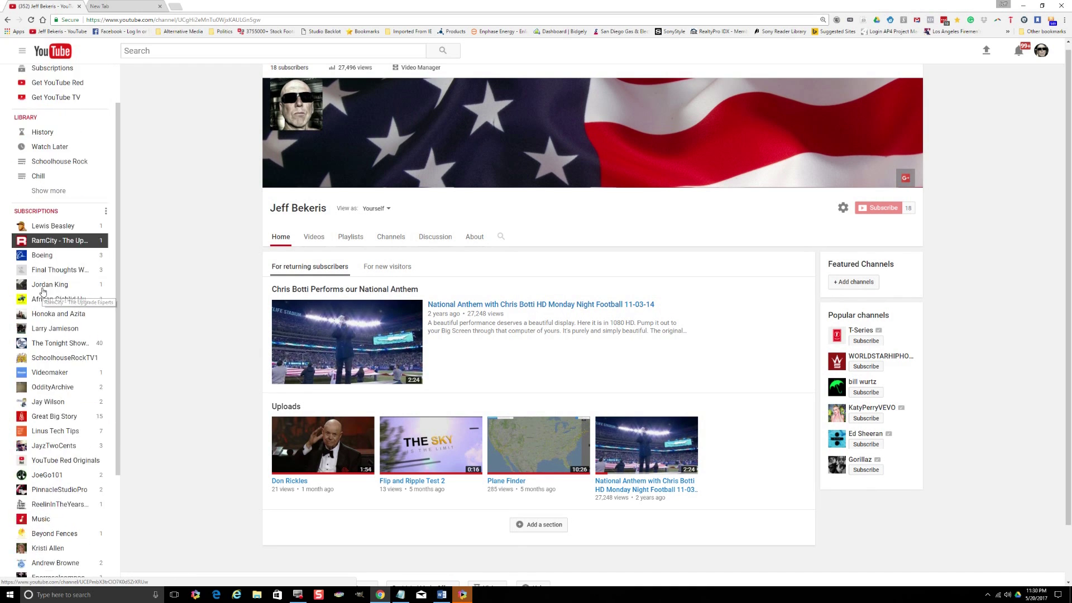
scroll(39, 288, up, 4)
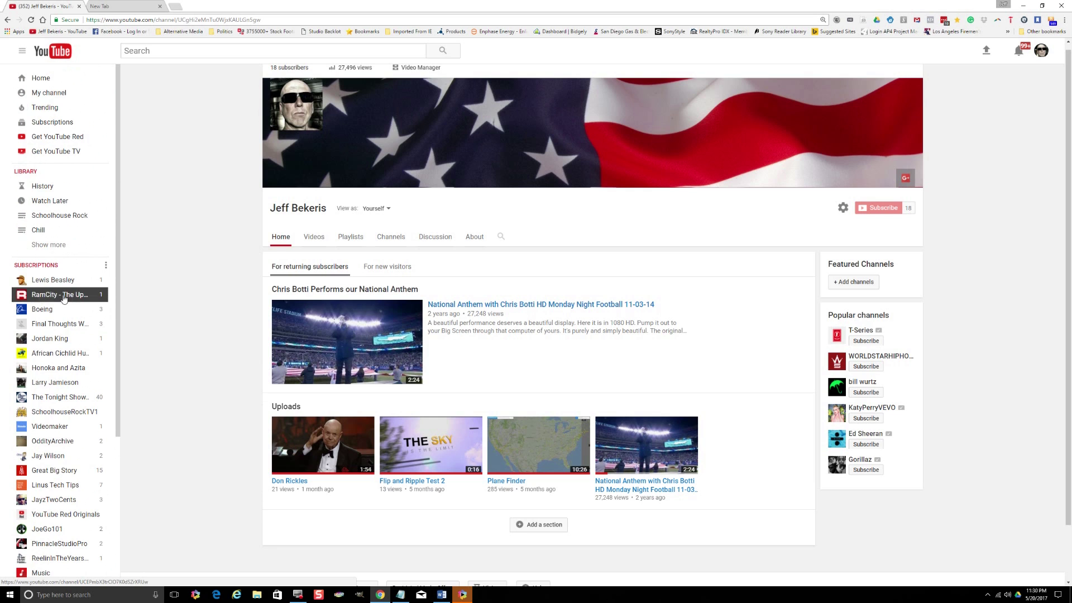
scroll(56, 296, down, 4)
scroll(63, 297, up, 4)
scroll(25, 308, down, 3)
scroll(25, 308, down, 1)
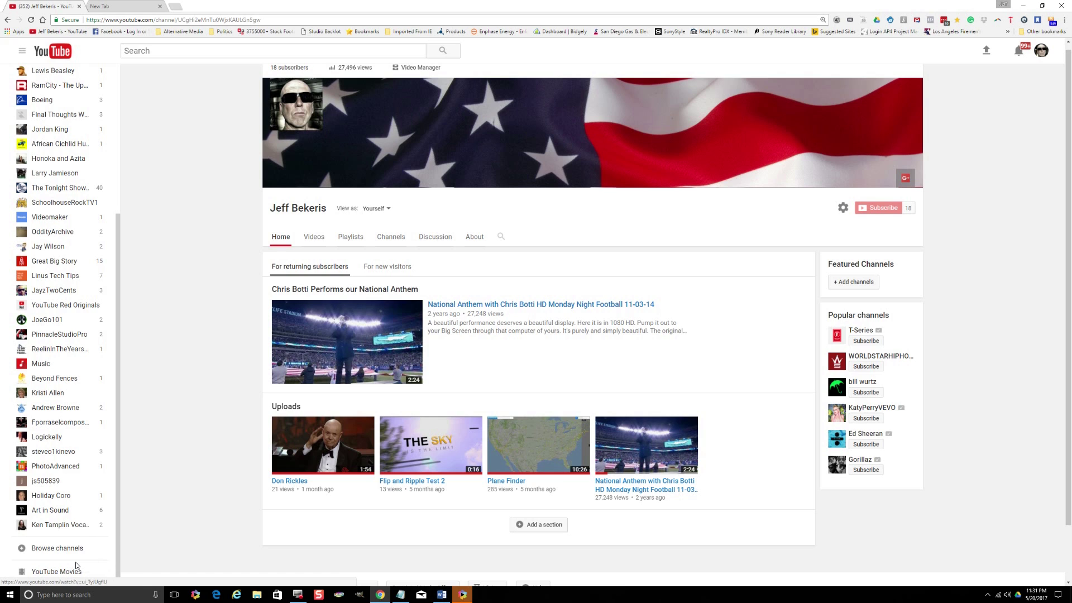
scroll(45, 162, up, 1)
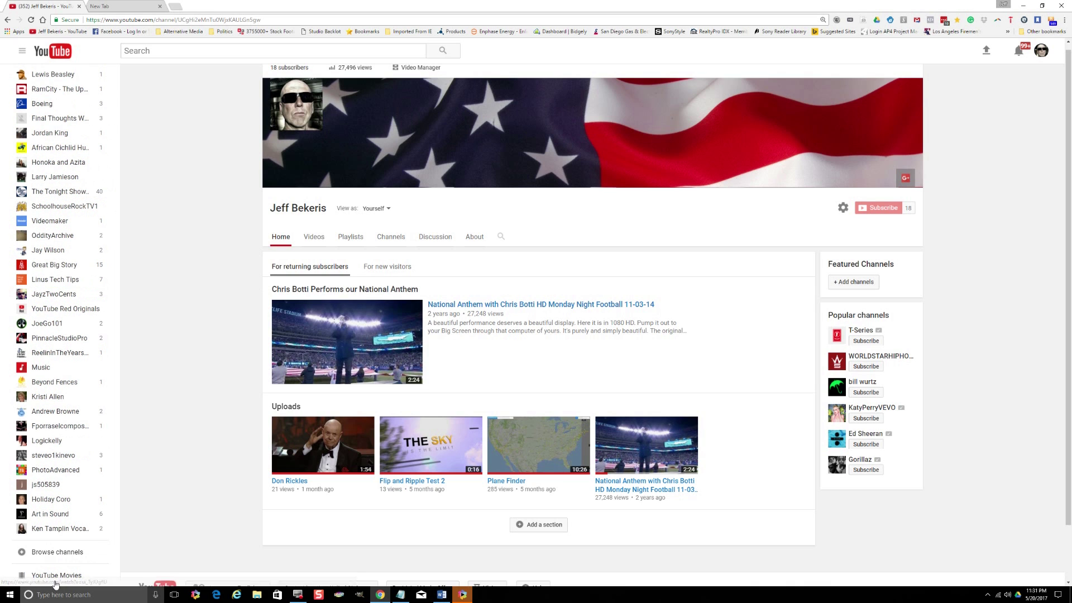
scroll(479, 453, up, 1)
scroll(479, 452, down, 1)
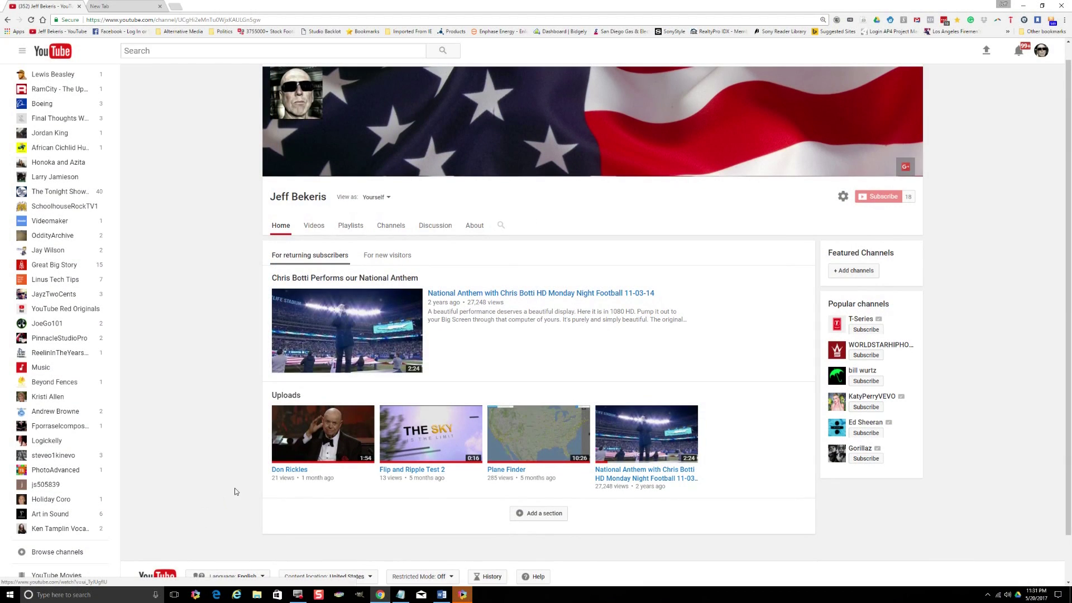
scroll(168, 475, down, 1)
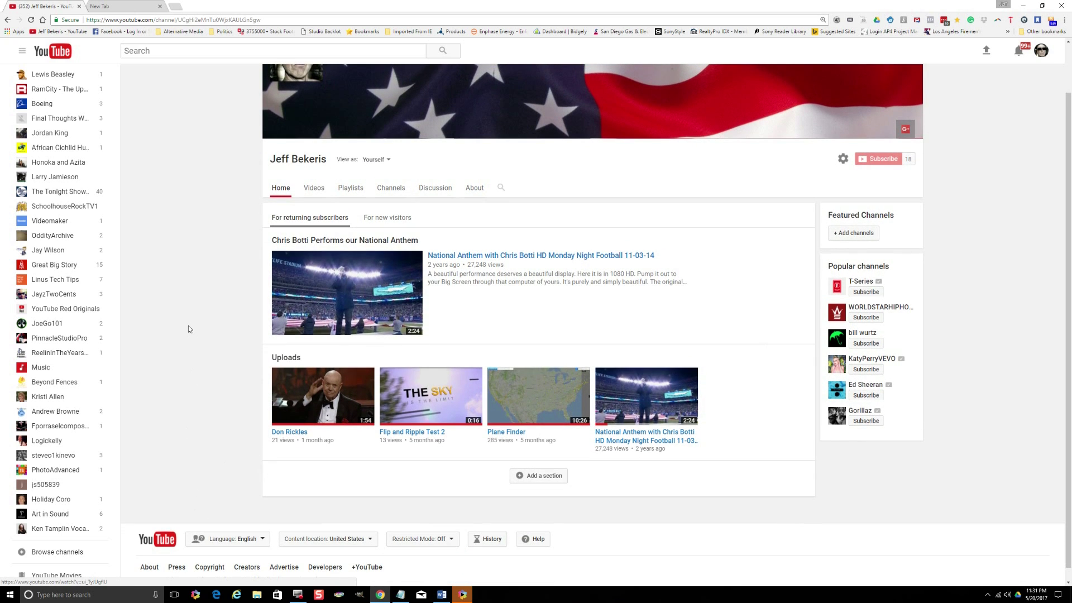
scroll(198, 296, up, 1)
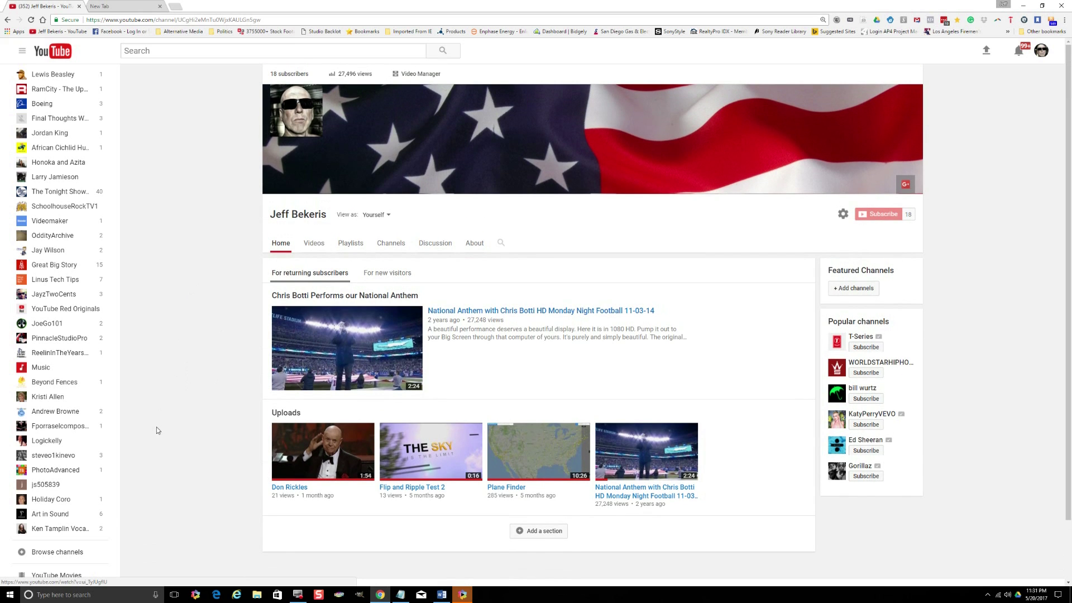
scroll(152, 480, down, 1)
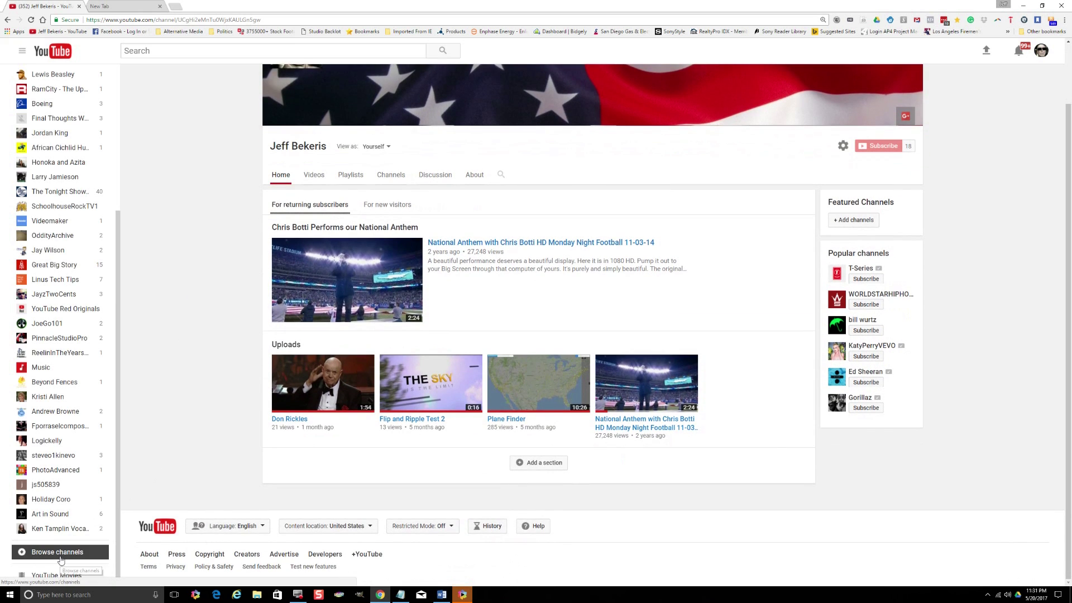
scroll(59, 279, up, 1)
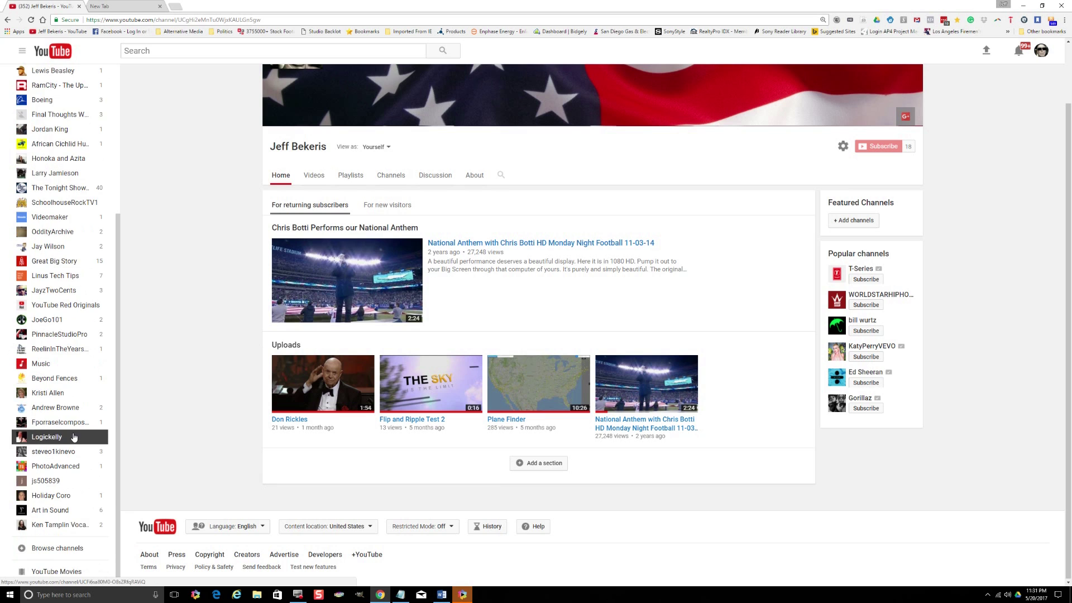
scroll(64, 438, down, 1)
Open Browse channels and view the Music category of featured channels.
click(46, 548)
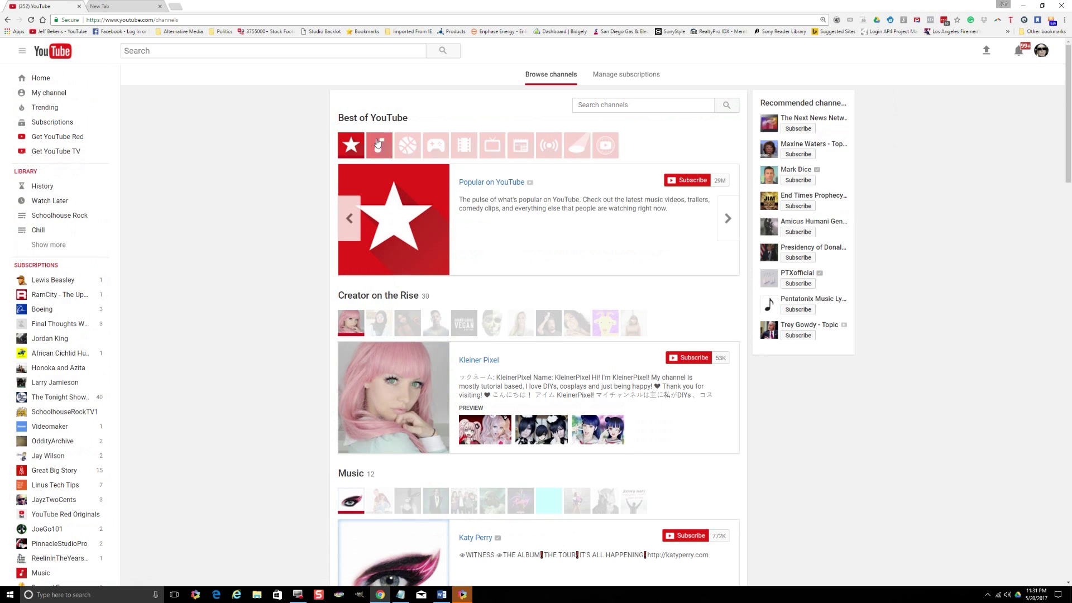
click(378, 144)
mouse_move(381, 147)
mouse_move(524, 156)
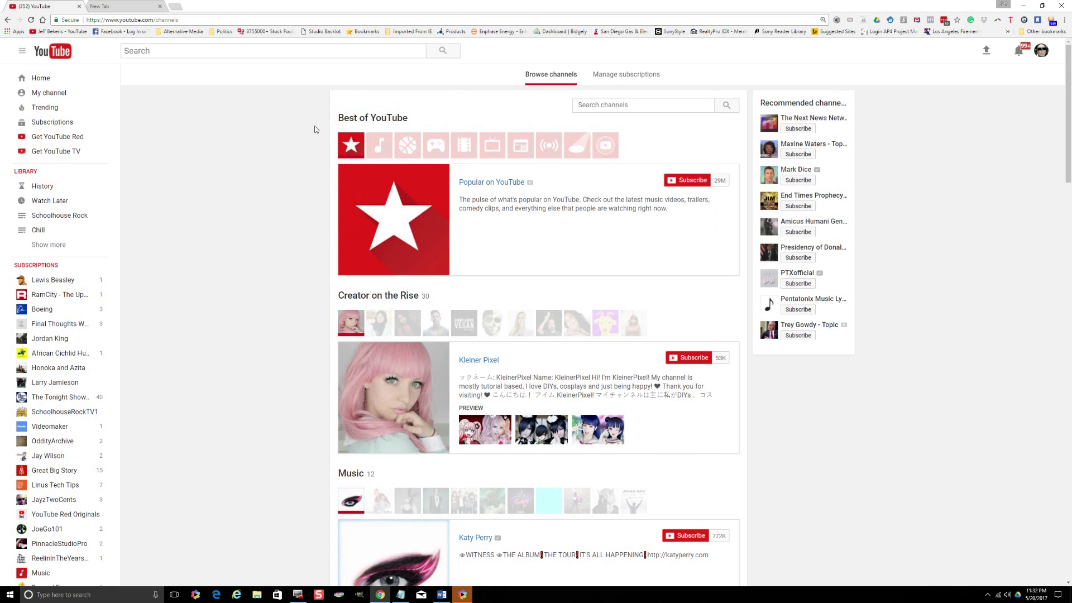
scroll(314, 159, down, 5)
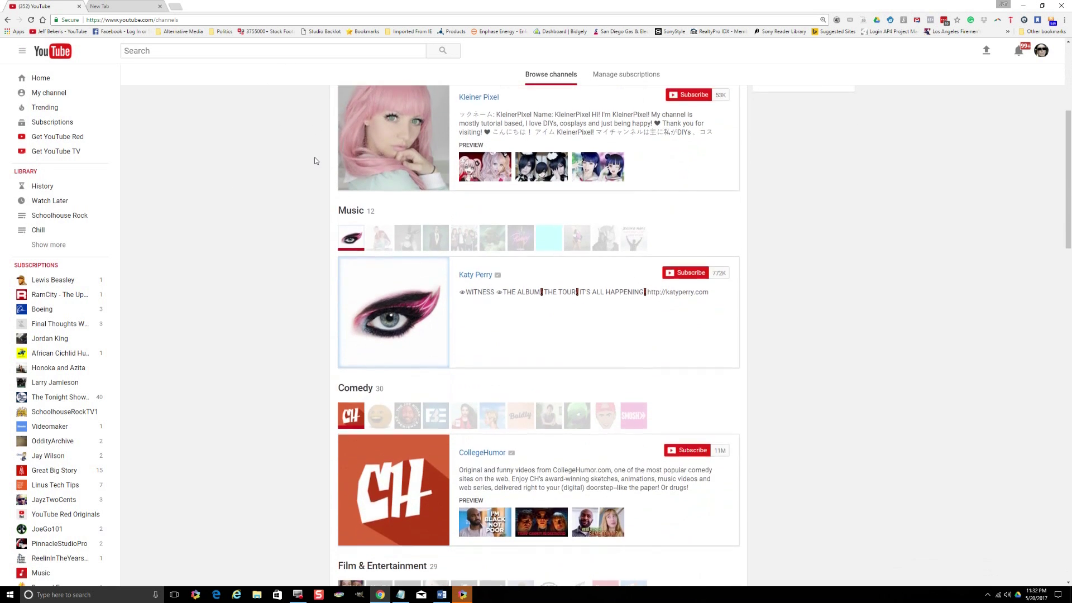
scroll(314, 156, up, 5)
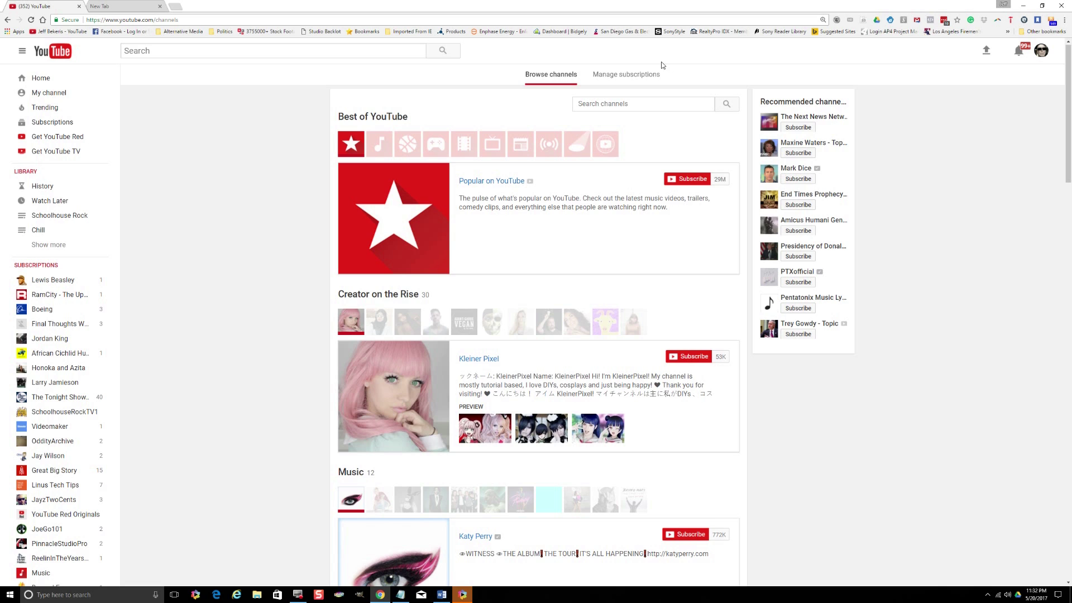
Open the Manage subscriptions list of all 32 channels and check its A-Z sort options.
click(619, 77)
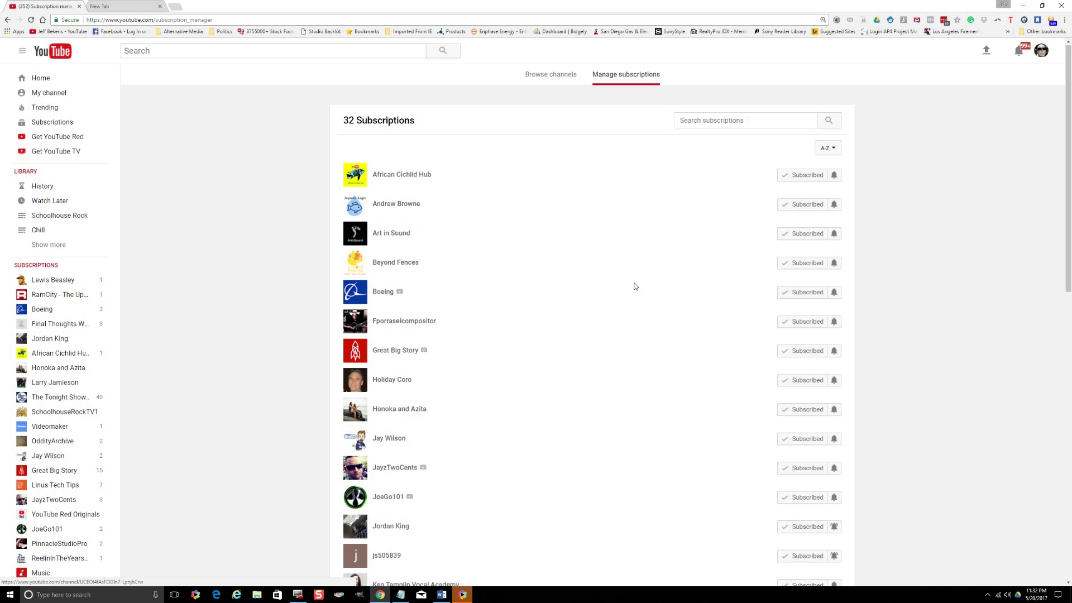
scroll(651, 270, down, 1)
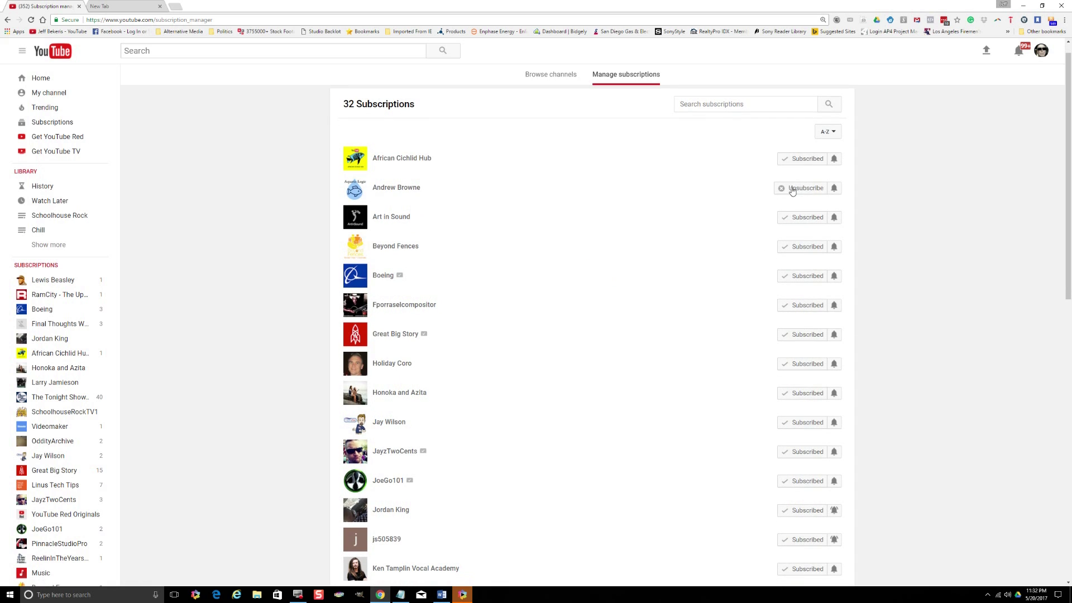
click(820, 138)
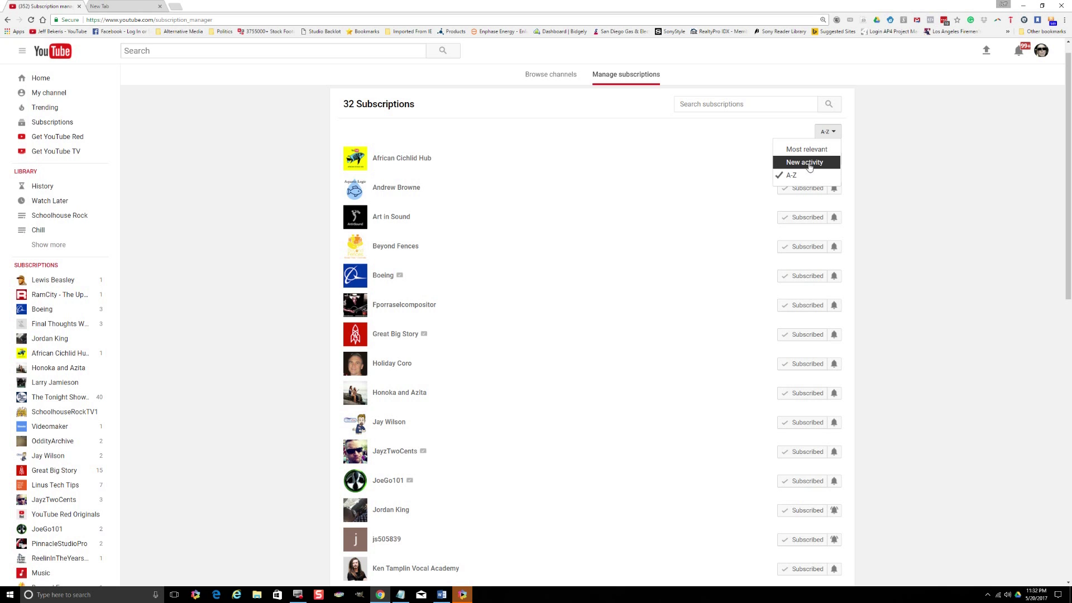
Scroll to the list's bottom and export the subscriptions for RSS readers as an XML file.
scroll(570, 234, down, 11)
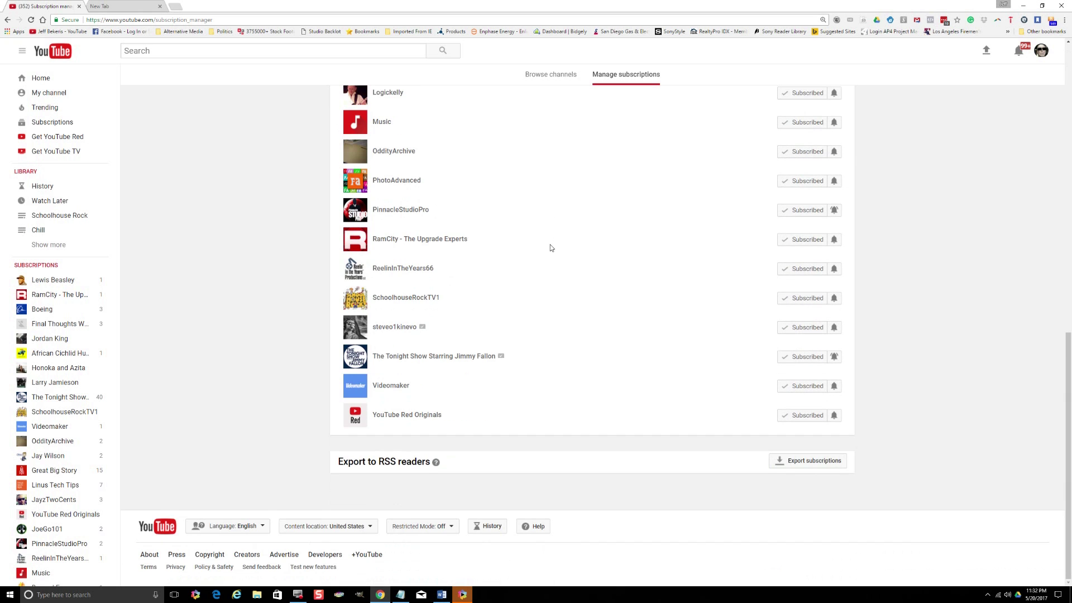
scroll(551, 248, up, 12)
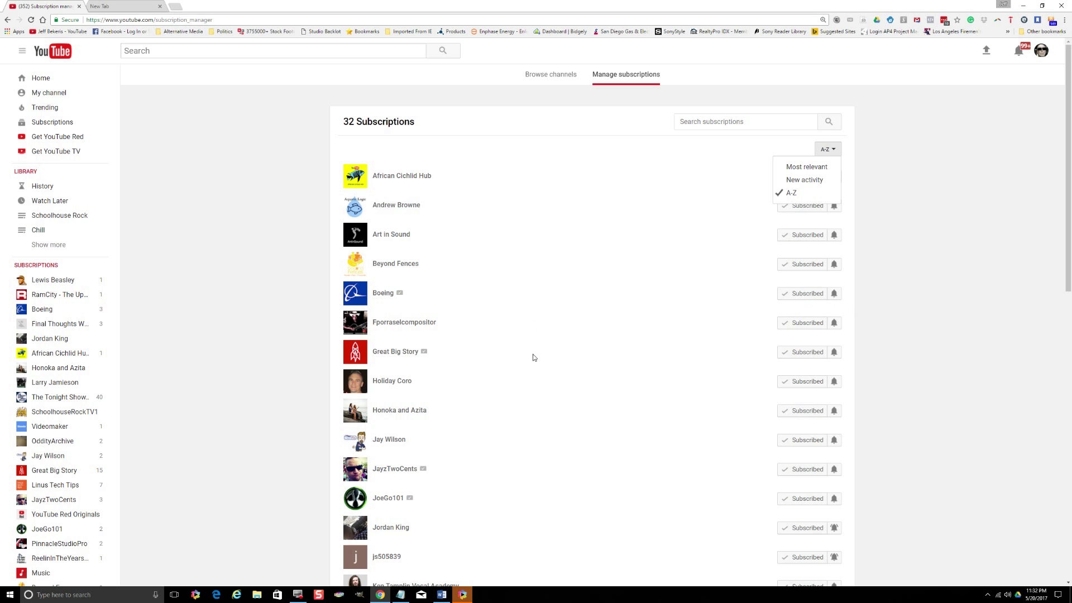
scroll(550, 371, down, 2)
scroll(553, 372, down, 8)
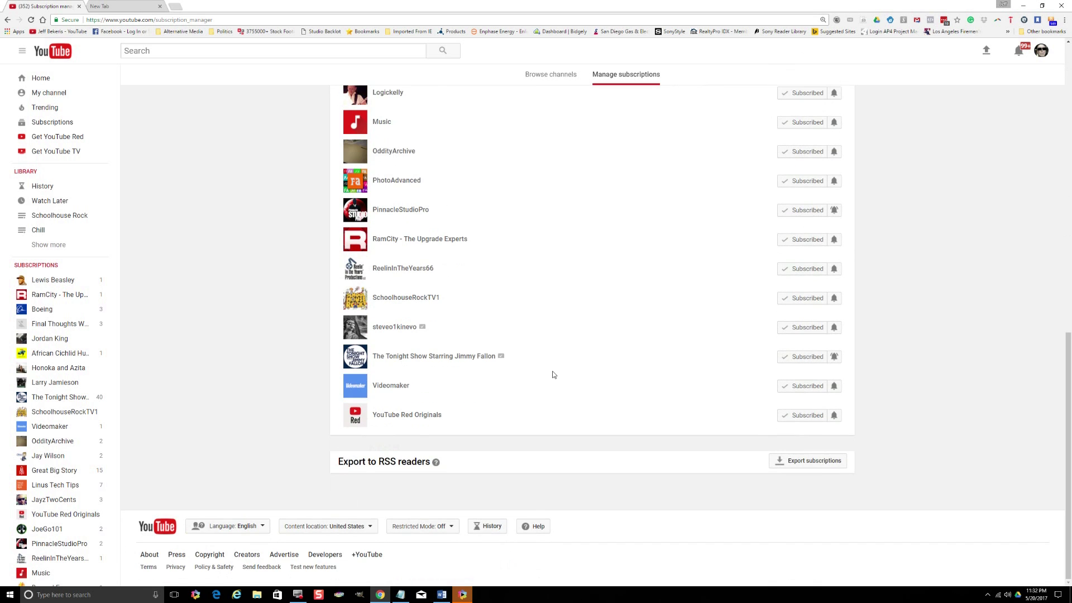
scroll(552, 373, up, 5)
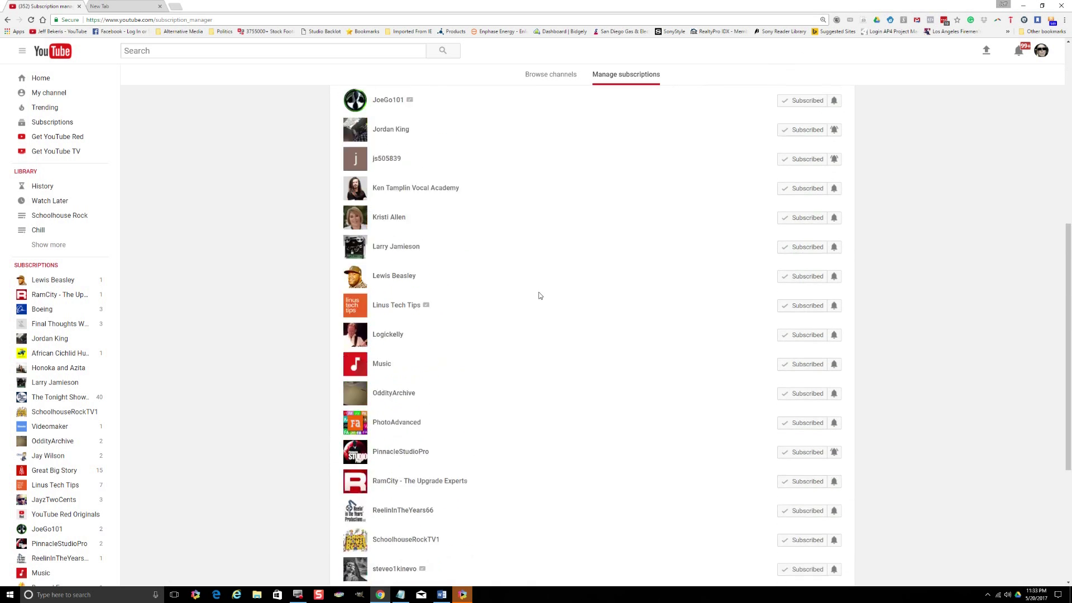
scroll(538, 295, down, 5)
scroll(742, 462, up, 1)
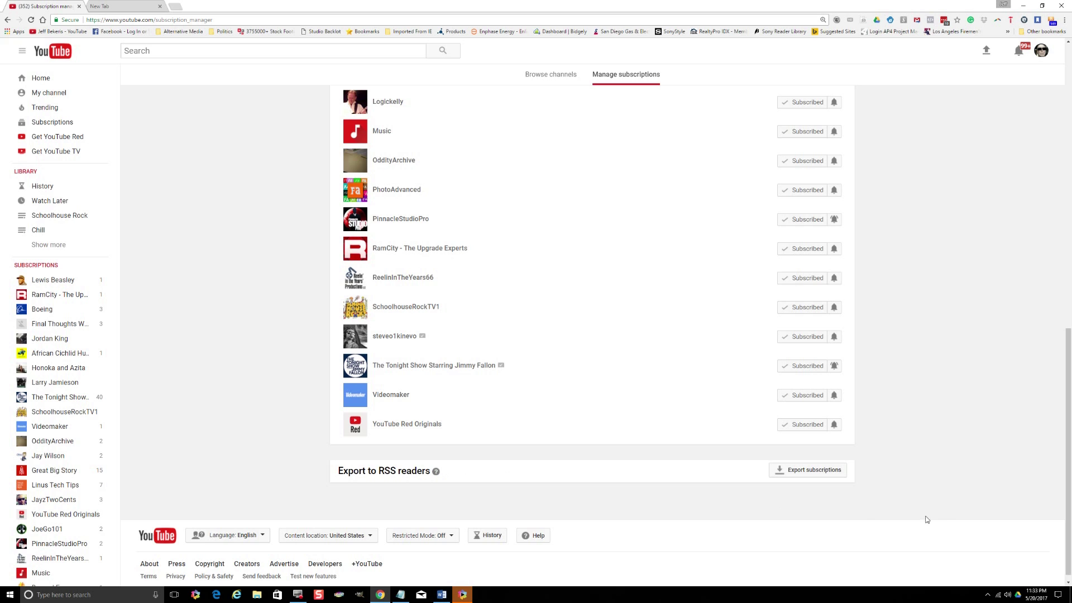
click(809, 470)
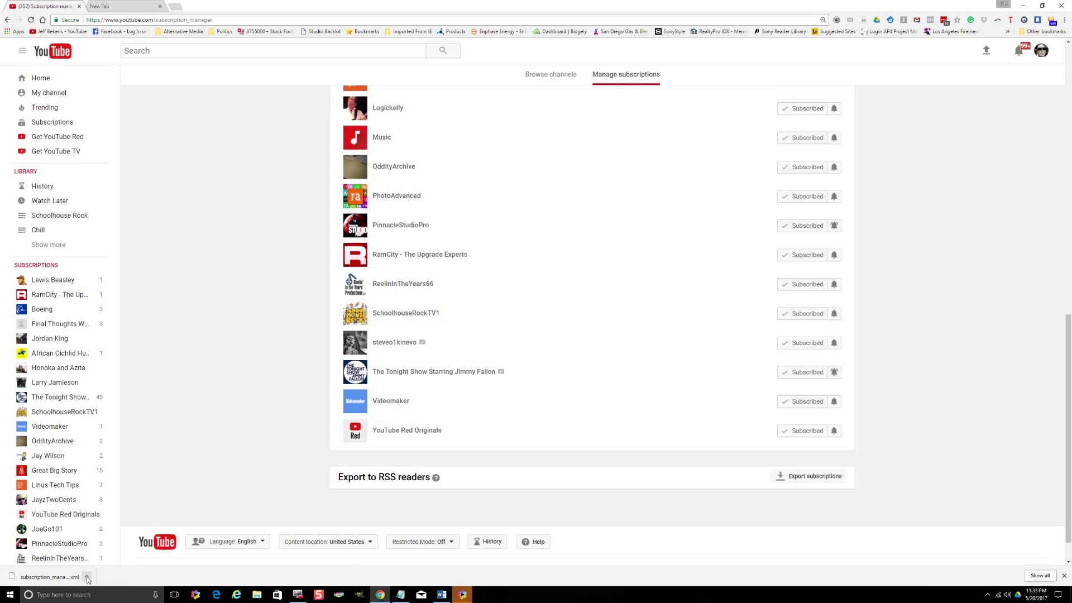
Show the downloaded subscription_manager XML file in its folder from the download bar menu.
click(88, 578)
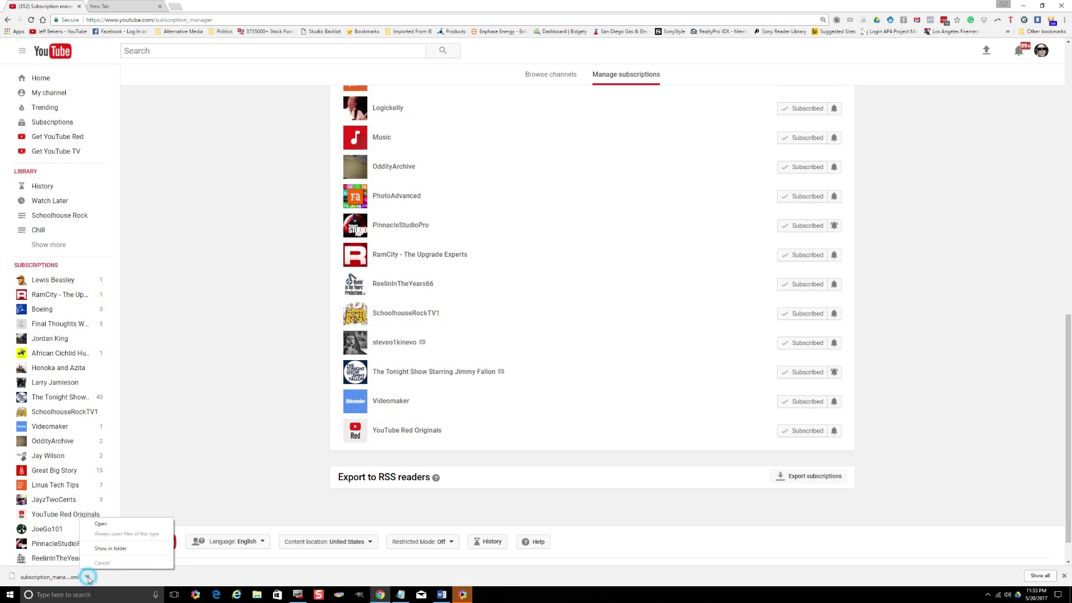
click(103, 551)
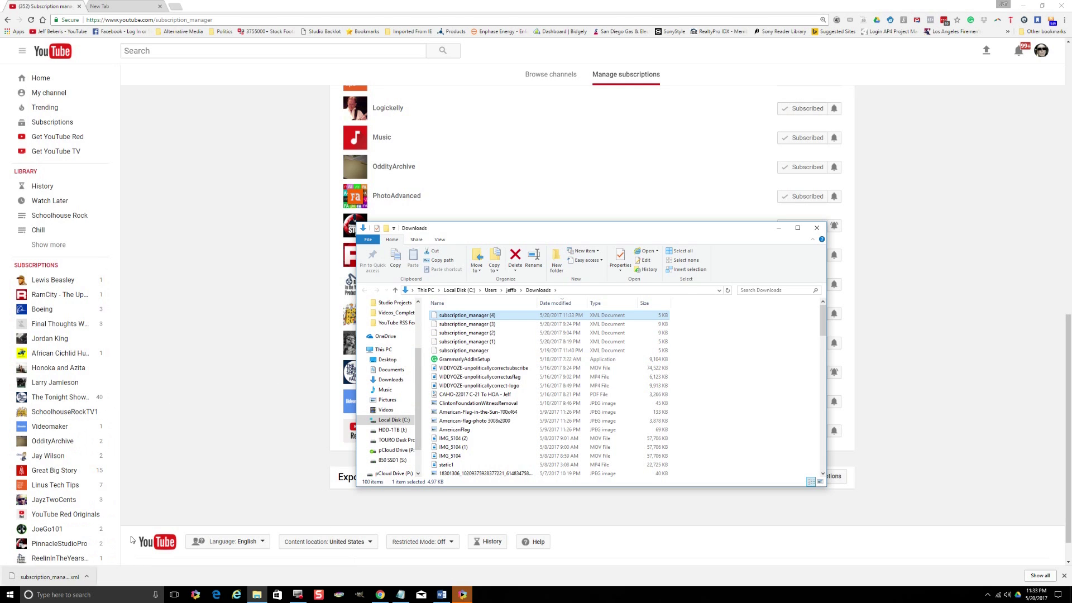
Return from File Explorer to the YouTube Manage subscriptions page.
click(195, 422)
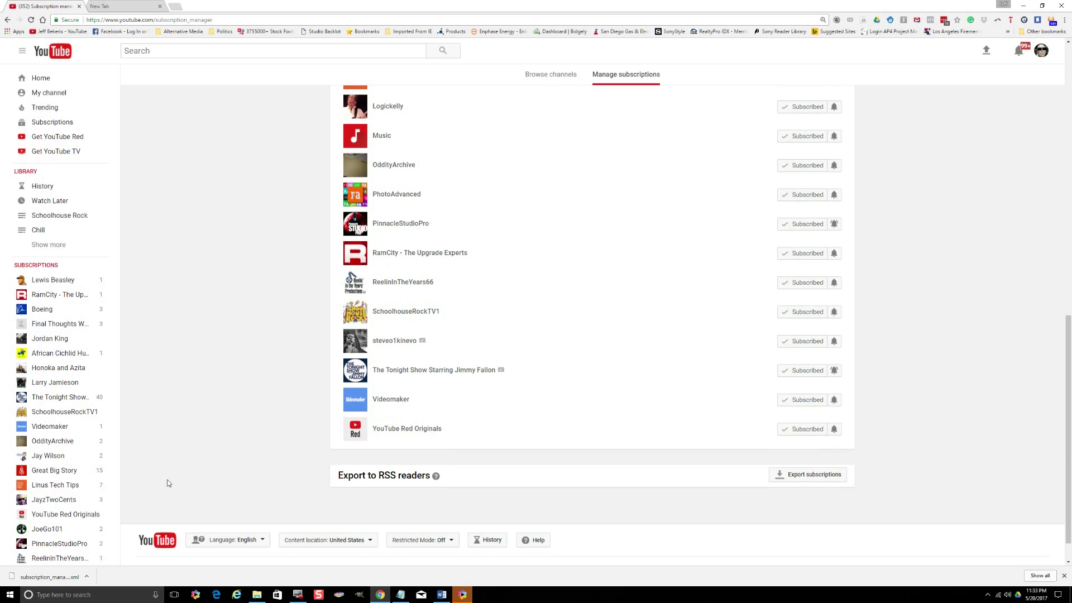
Search Google for 'chrome store' in the new tab and open the Chrome Web Store Apps page.
scroll(165, 509, up, 10)
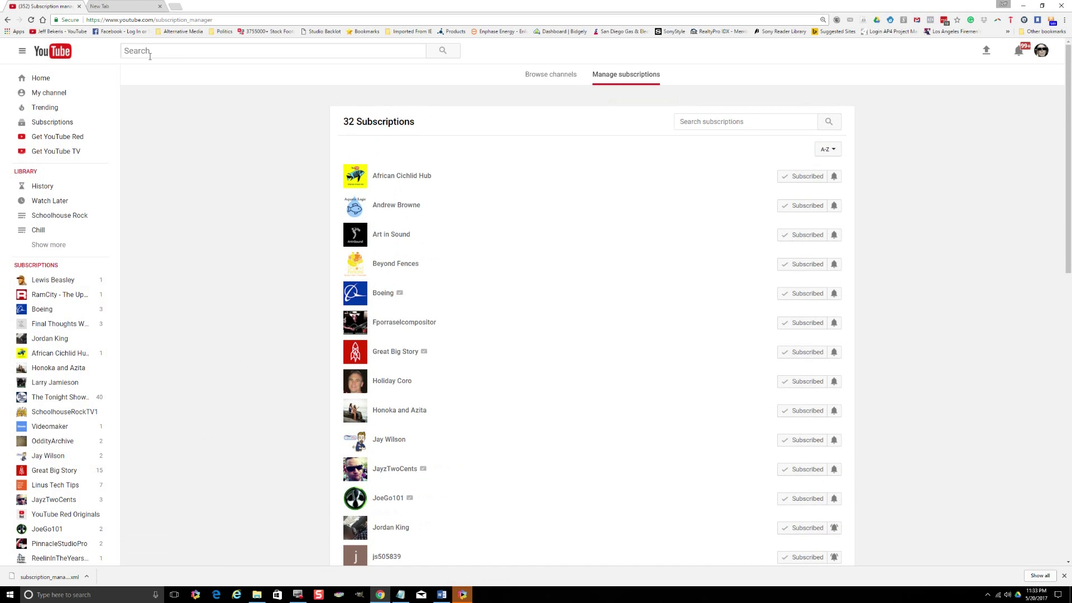
click(128, 5)
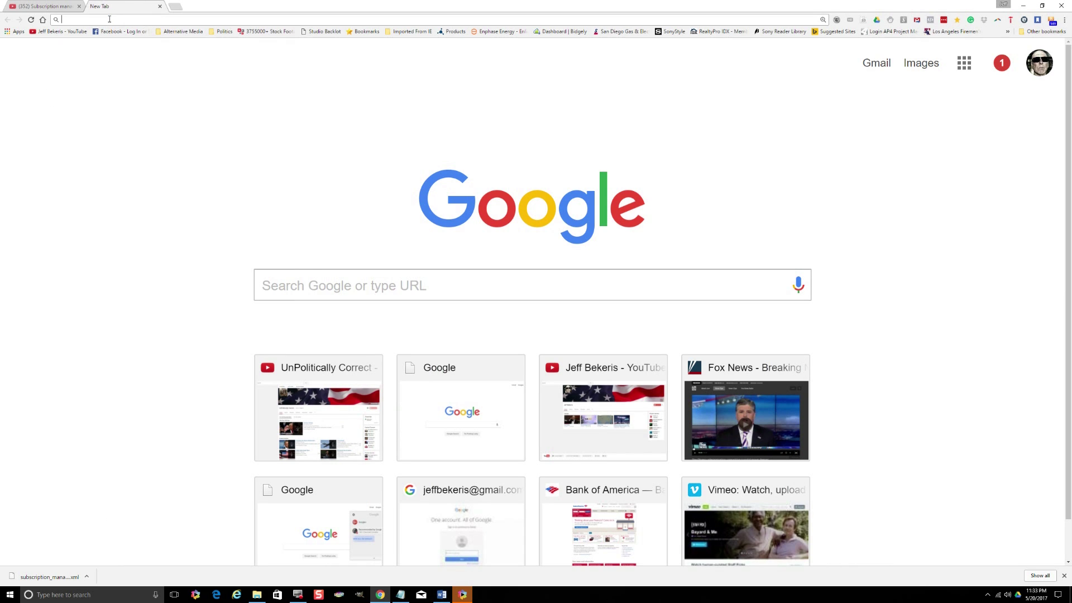
text(chrome )
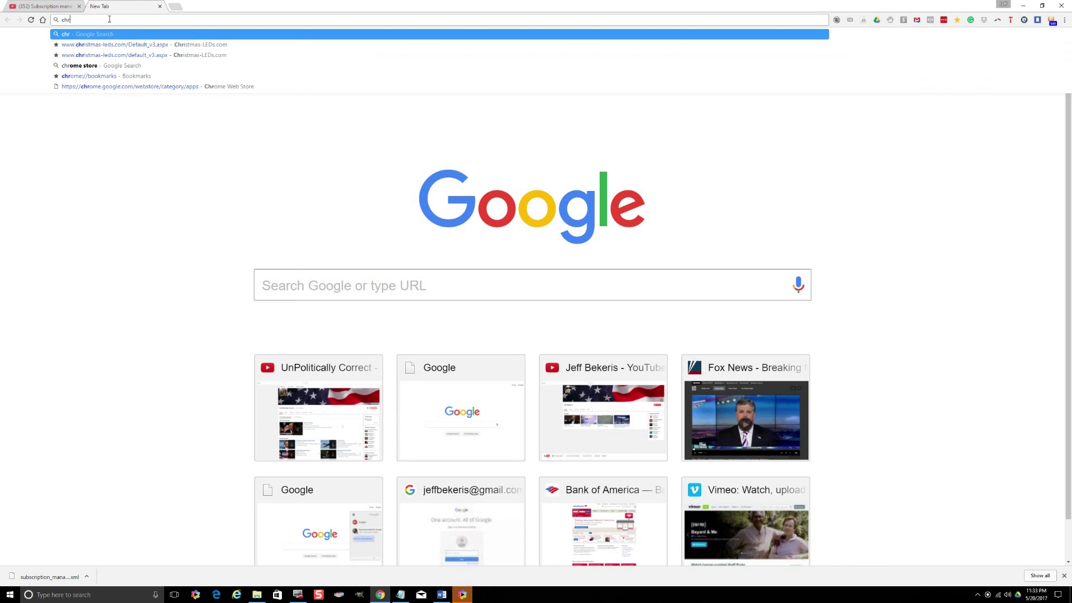
text(store)
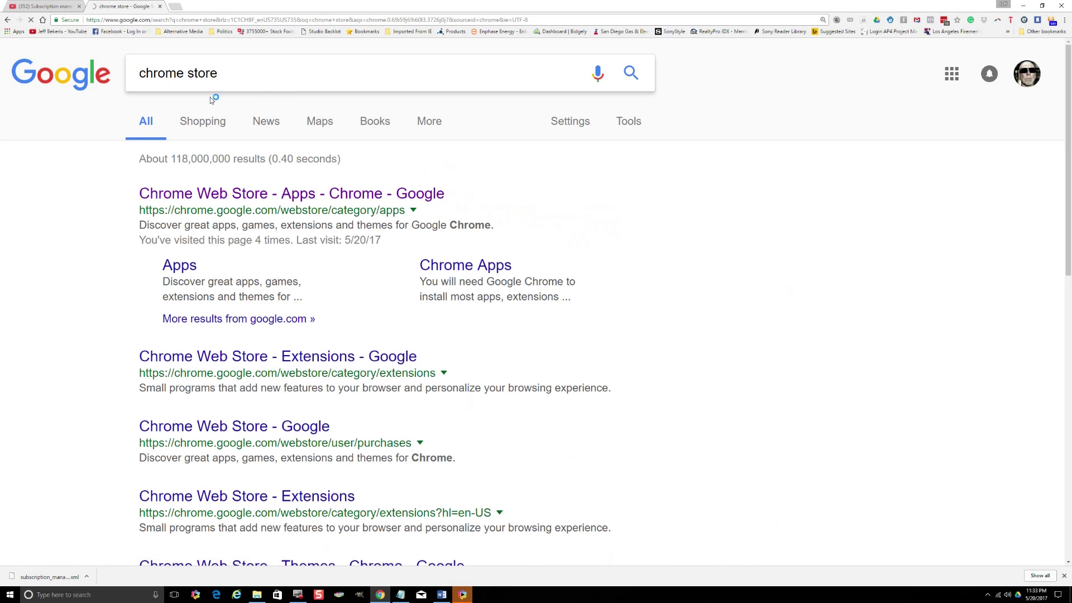
click(212, 198)
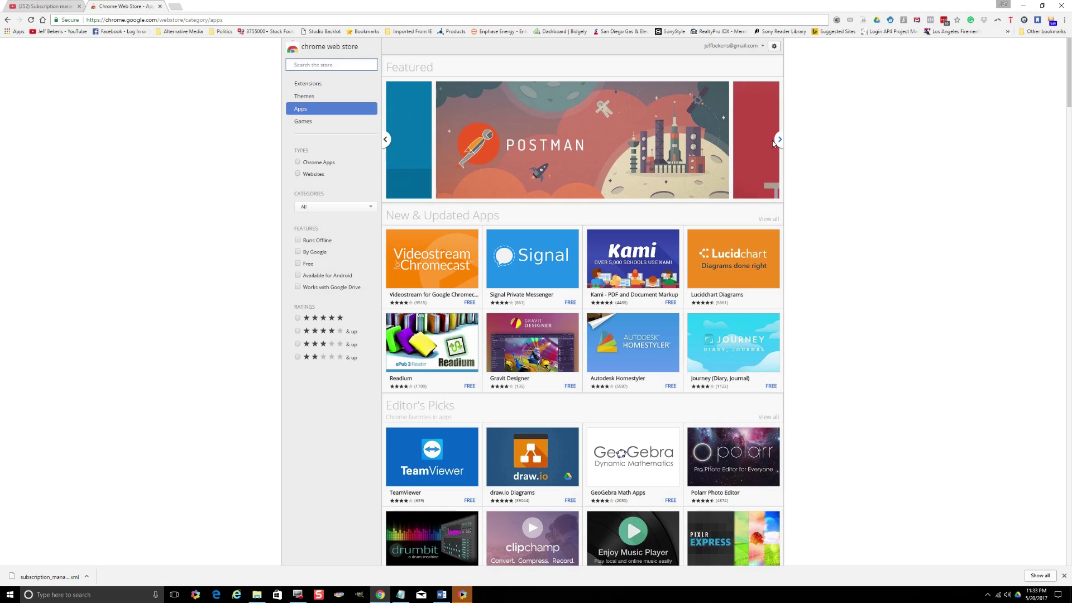
Search the Chrome Web Store for 'Feedb' to find the Feedbro feed reader extension.
text(Feed)
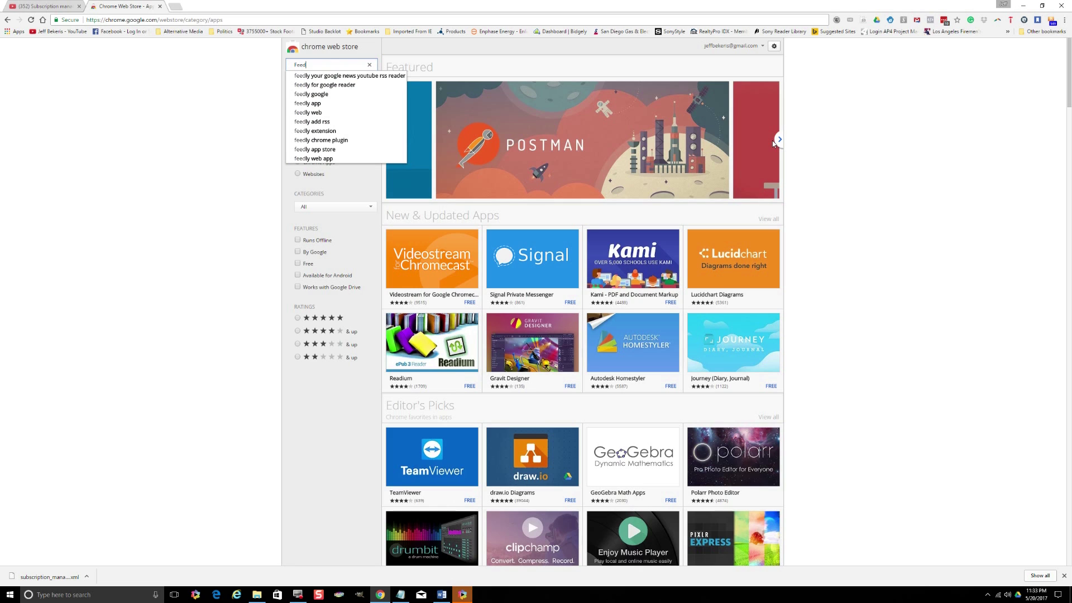
text(bro)
key(Return)
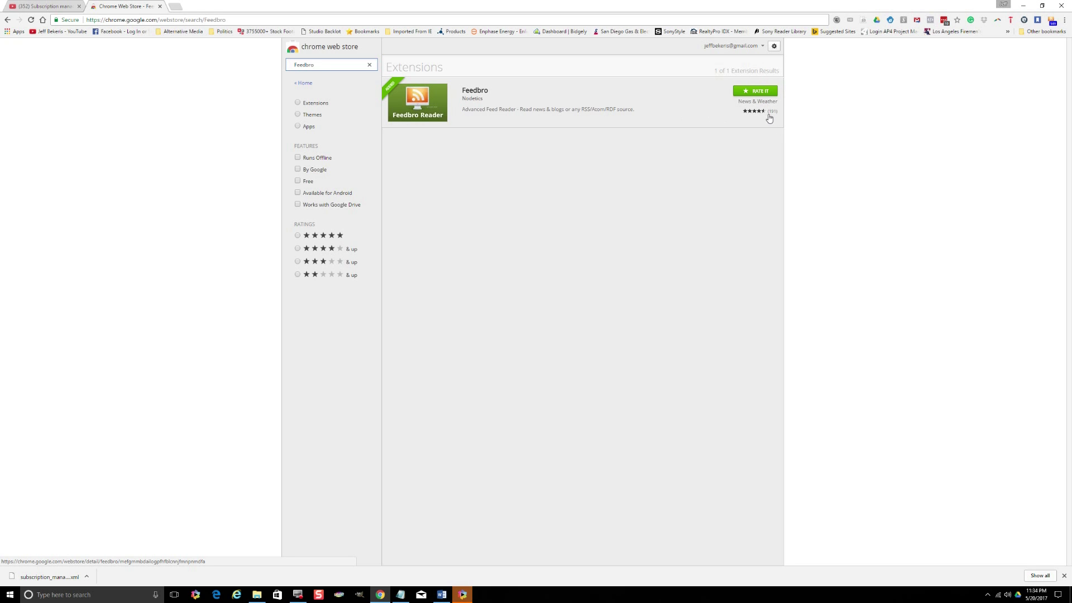
mouse_move(755, 118)
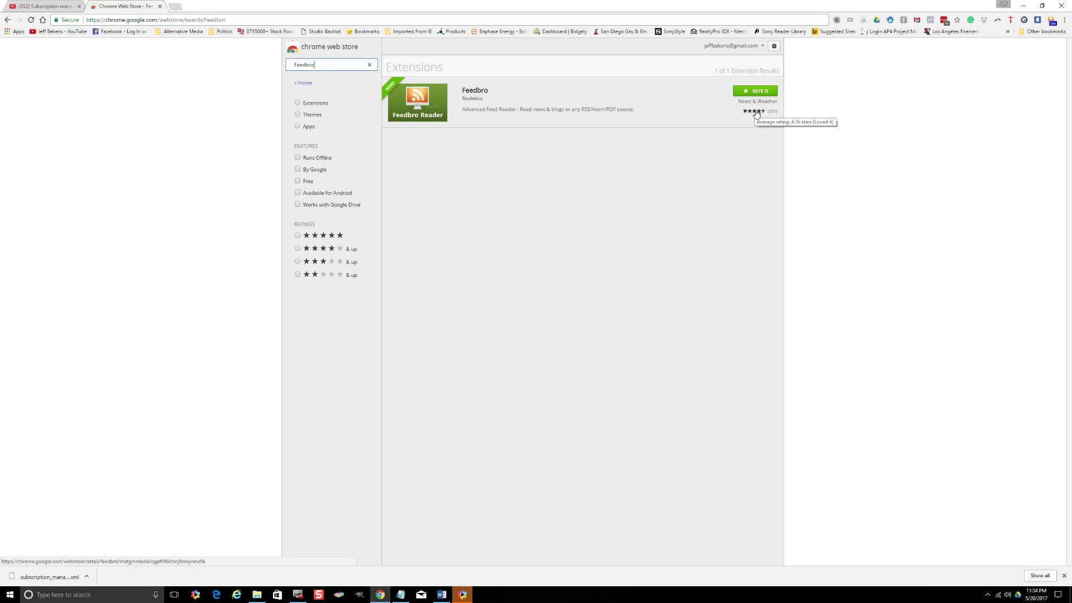
click(1053, 22)
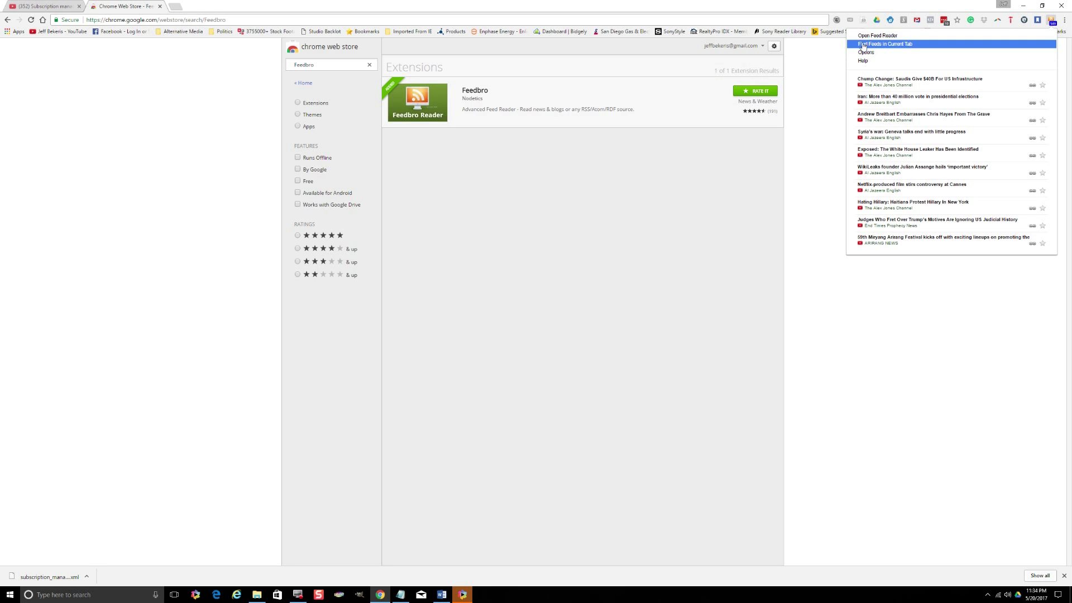
Open the full Feedbro feed reader and go to its OPML import settings on the Options page.
click(866, 38)
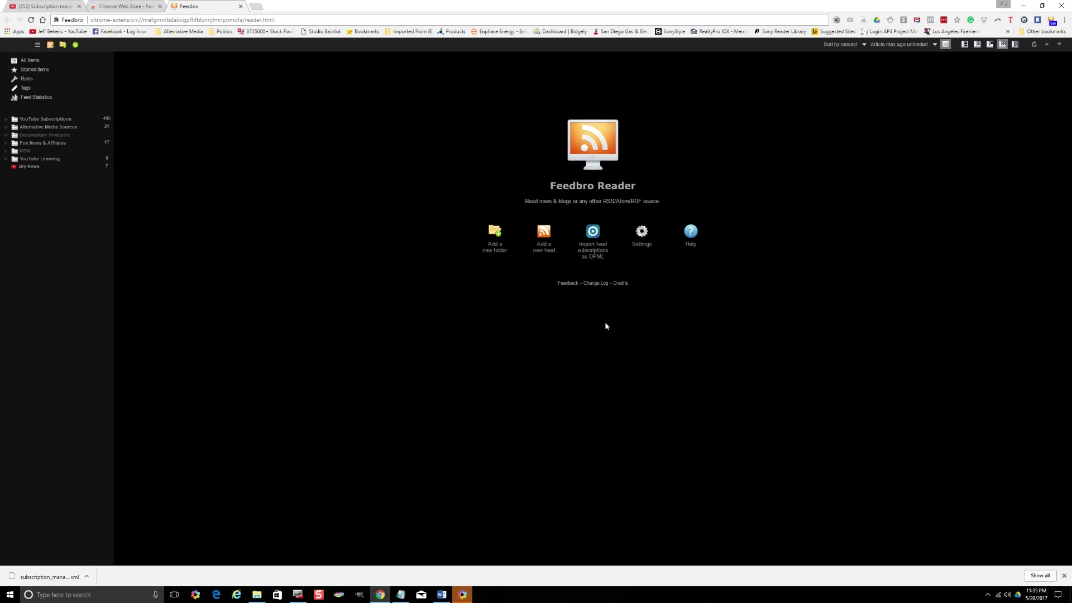
click(595, 237)
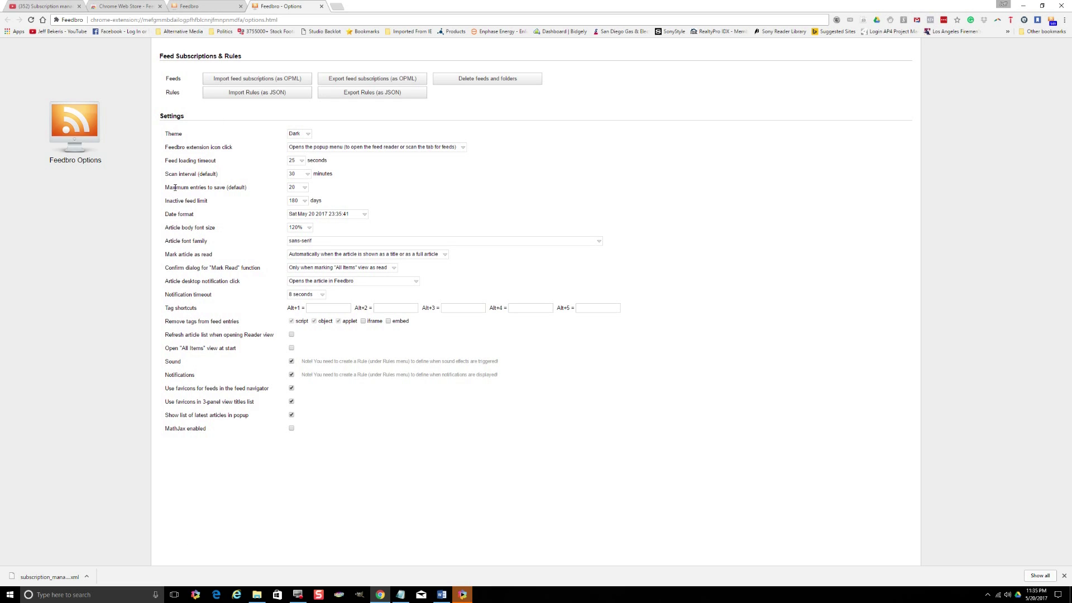
Choose 'Import feed subscriptions (as OPML)' on Feedbro's Options page.
click(254, 83)
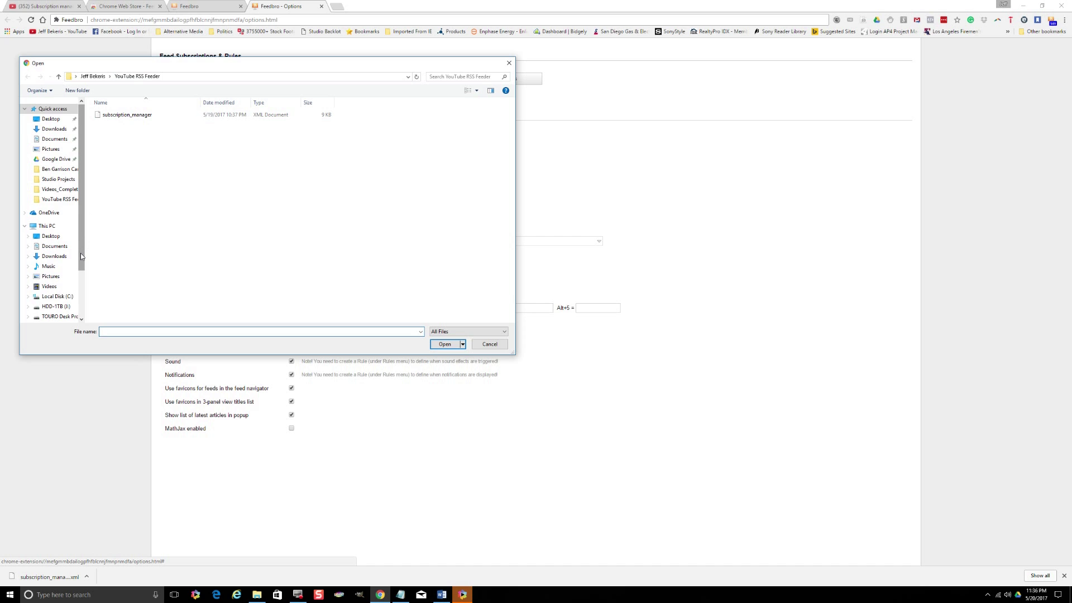
Import subscription_manager (4) from Downloads and dismiss the import success alert.
click(53, 132)
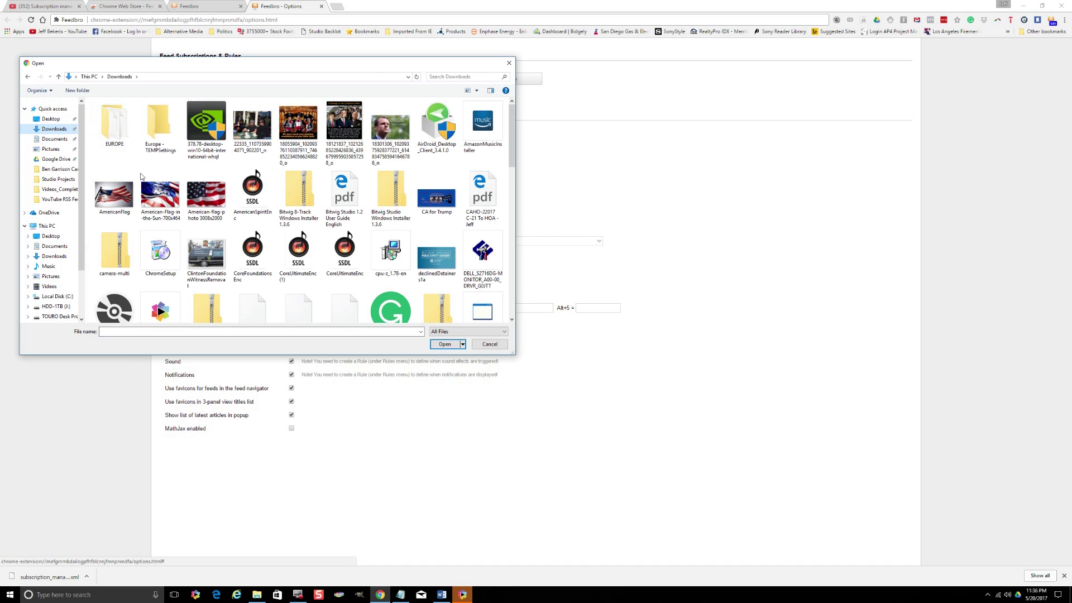
scroll(153, 186, down, 10)
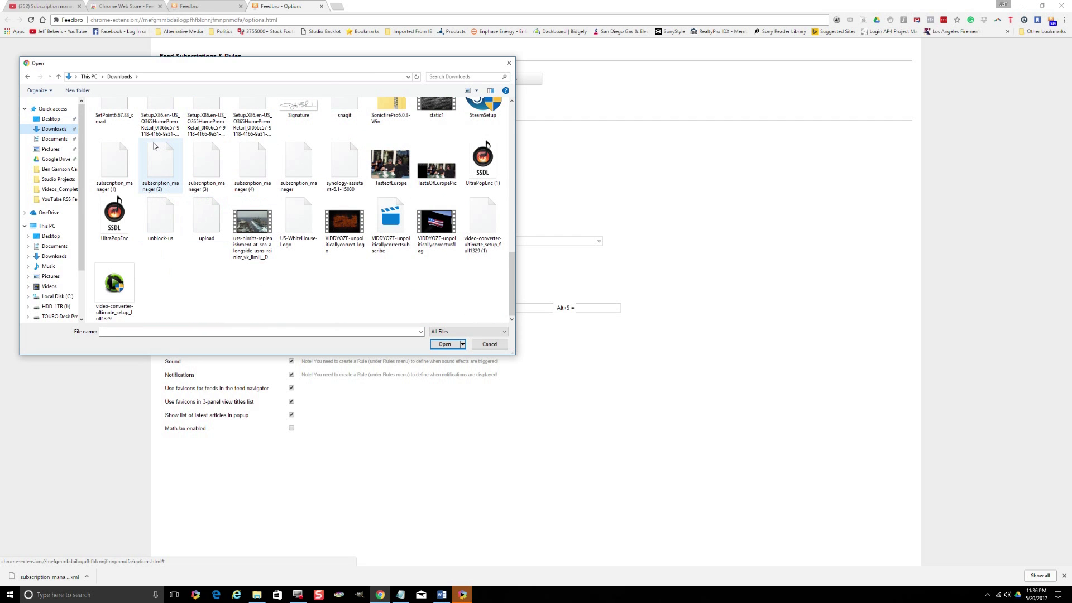
click(249, 165)
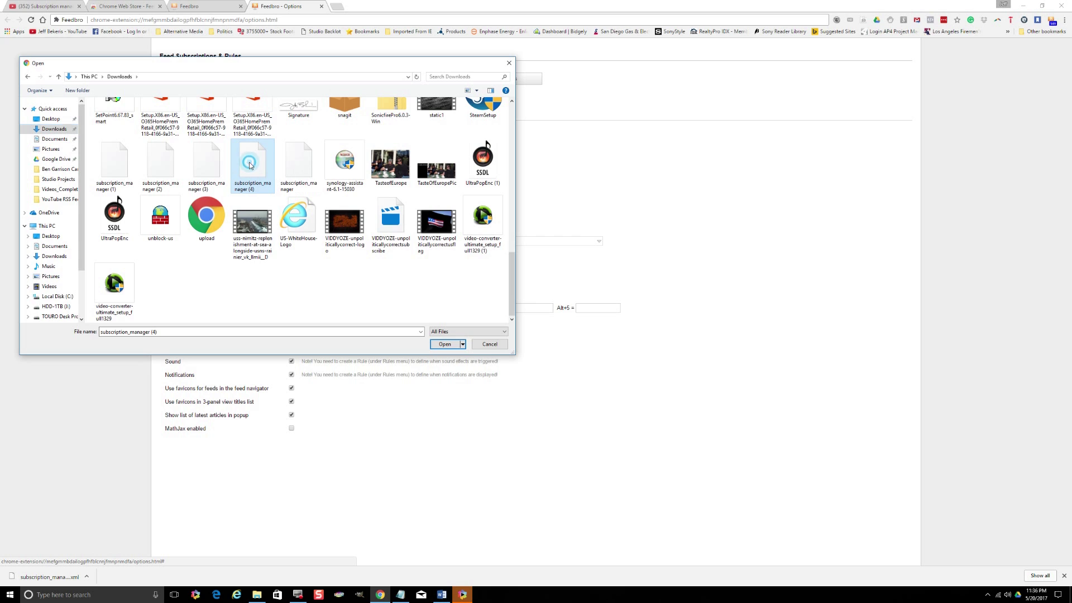
click(445, 344)
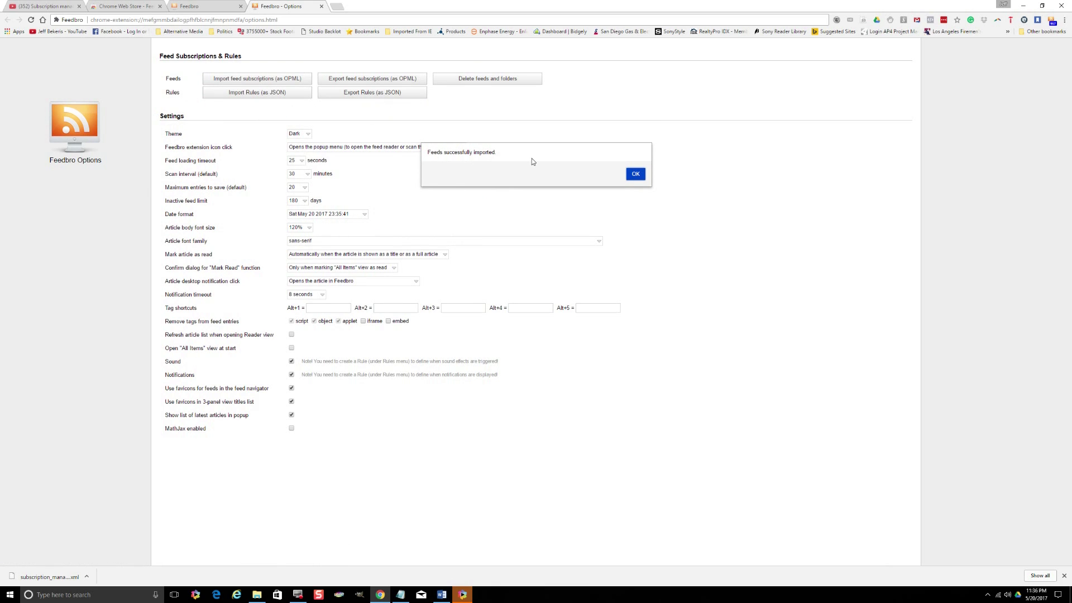
click(636, 174)
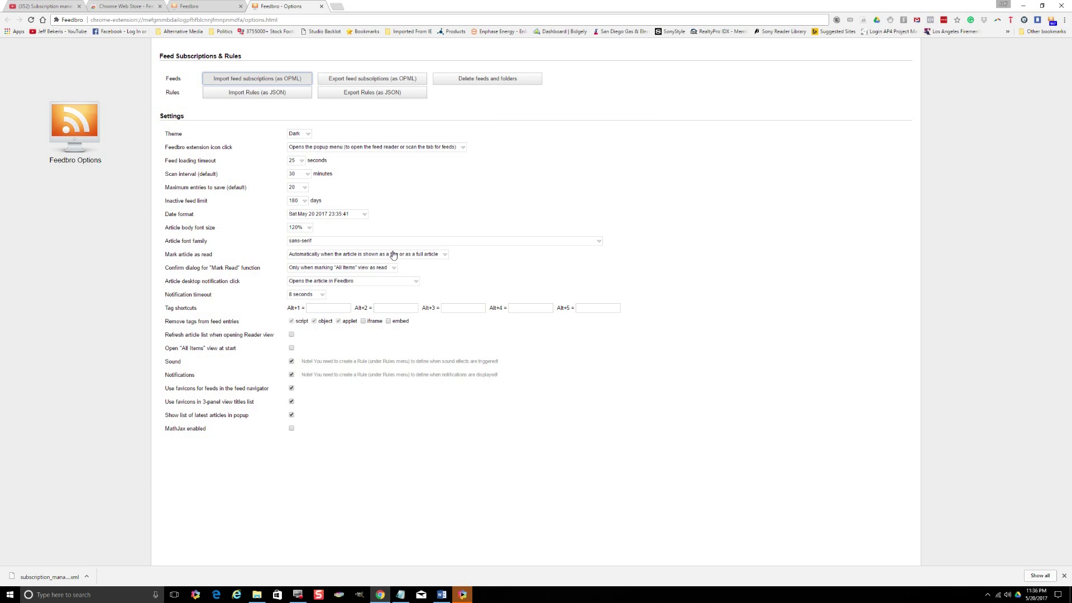
click(1051, 22)
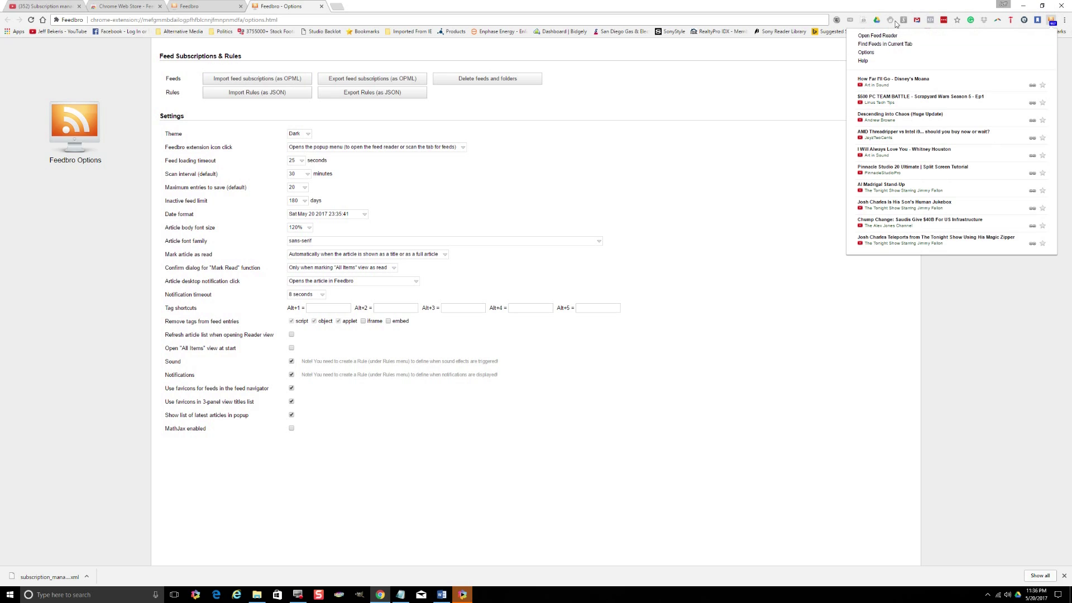
Open the YouTube Subscriptions folder in the reader and show its videos as full articles.
click(887, 35)
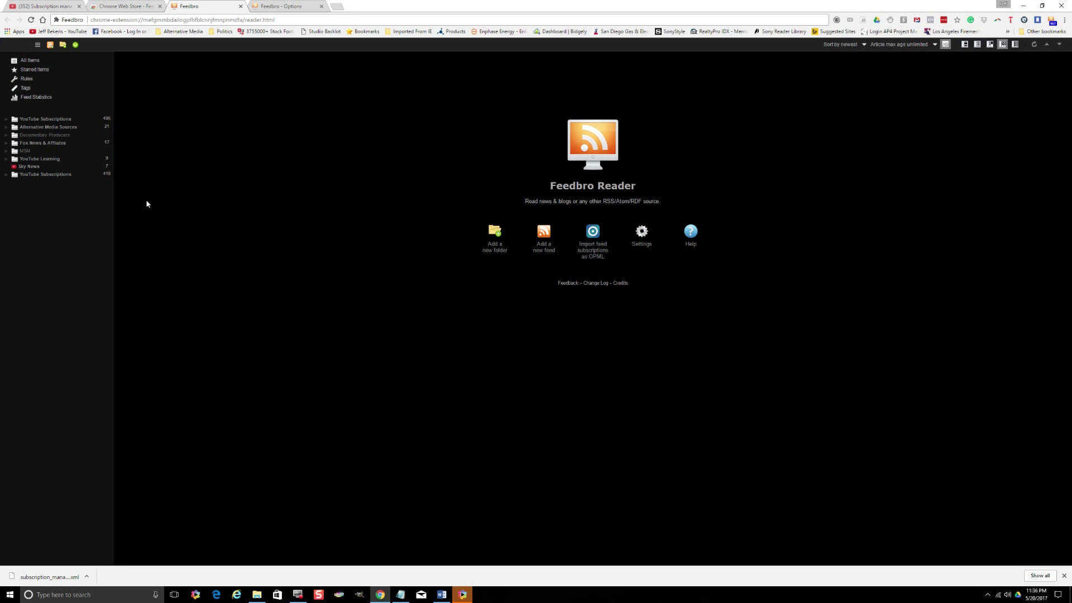
click(22, 176)
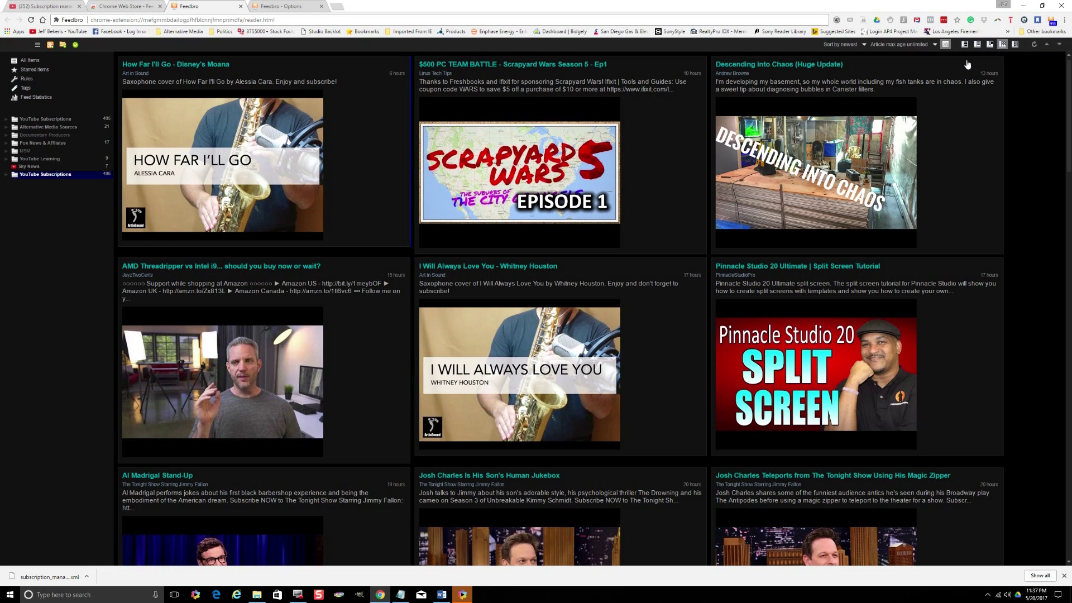
click(966, 45)
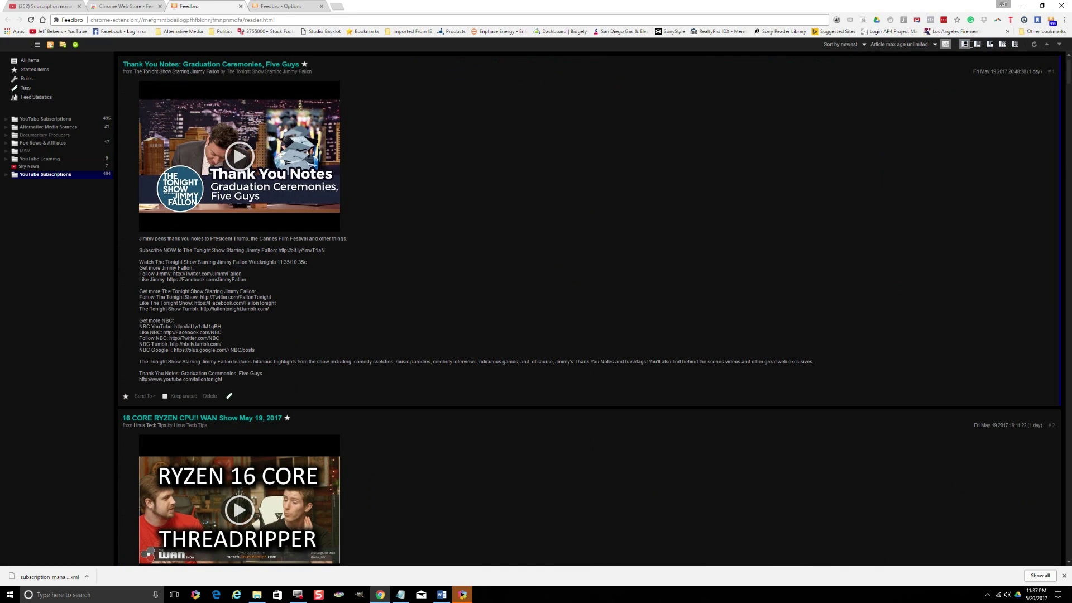
Try the headline, preview, card and magazine layouts, then settle on the three-column card grid and scroll it.
click(976, 46)
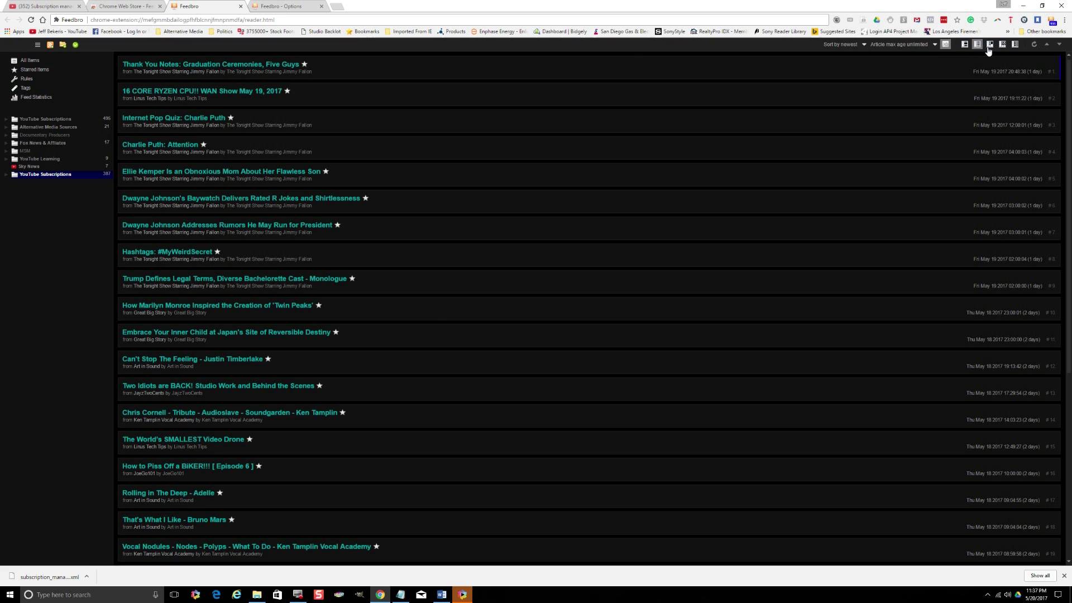
click(989, 45)
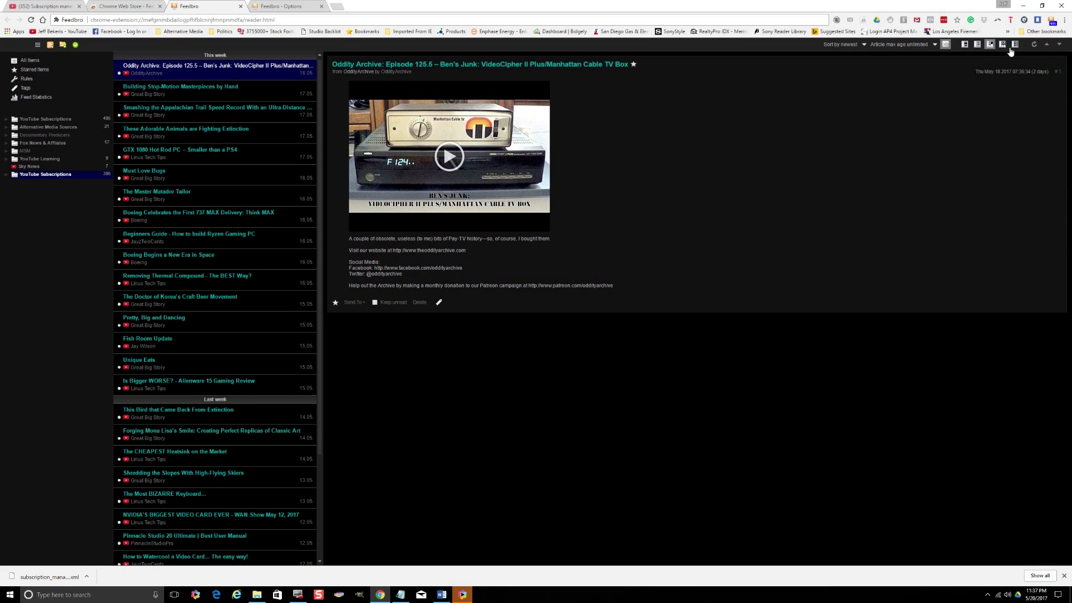
click(1003, 47)
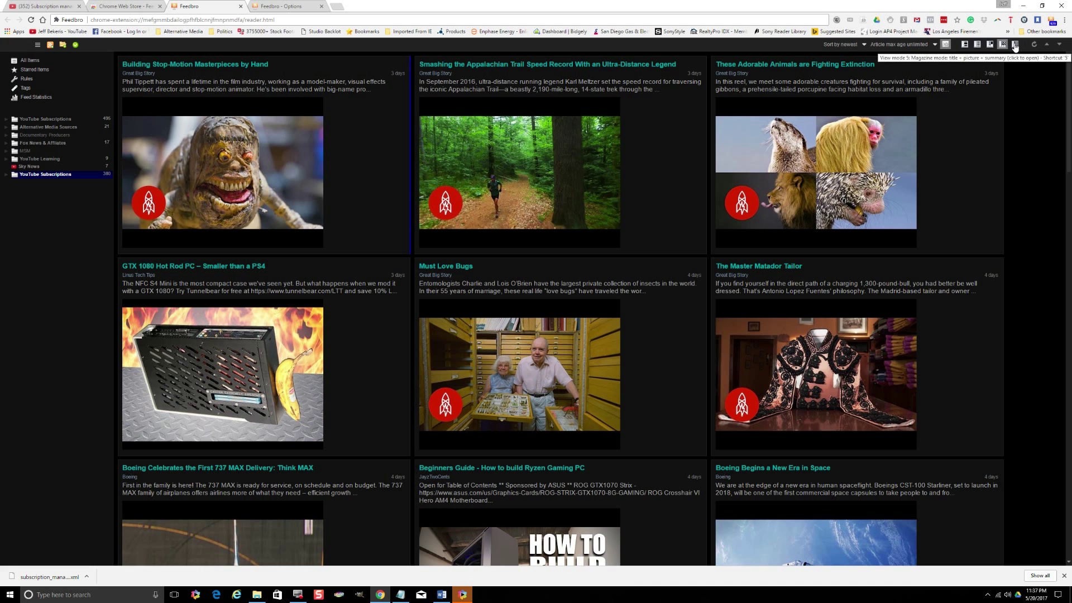
click(1015, 45)
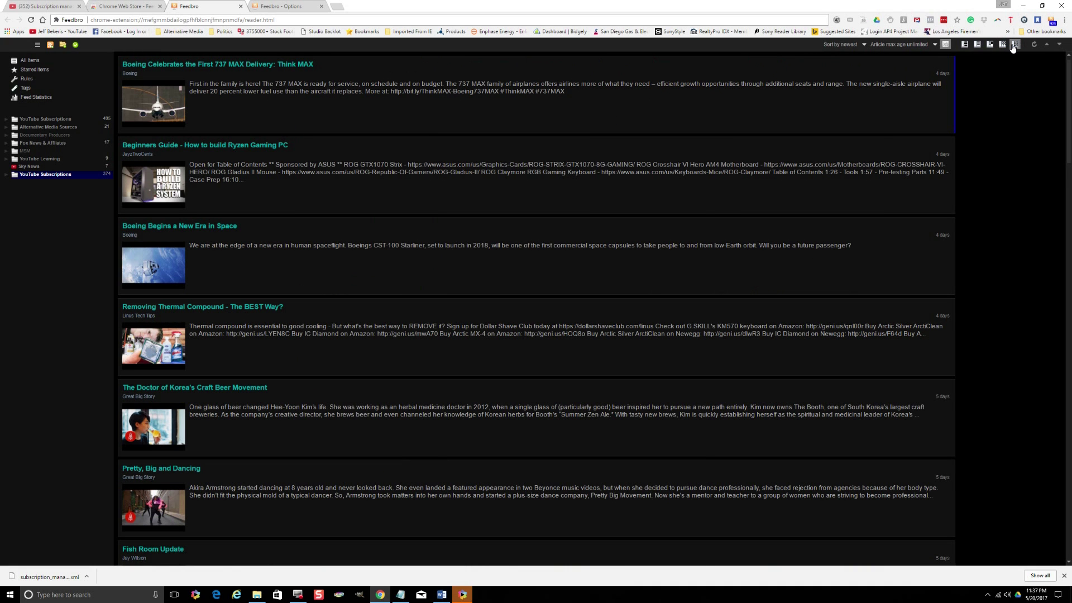
click(1002, 47)
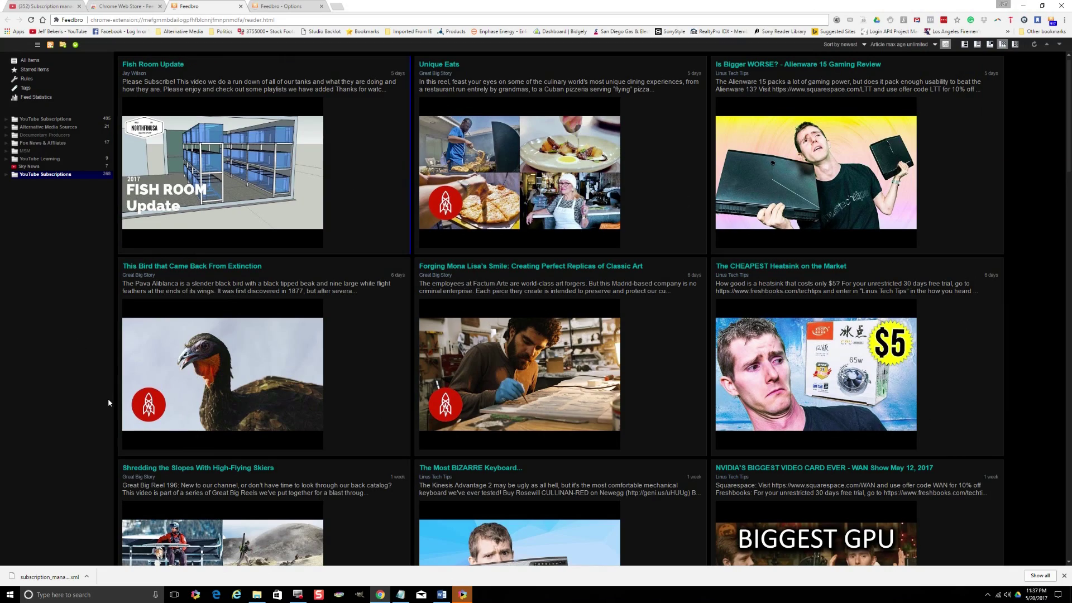
scroll(383, 233, down, 8)
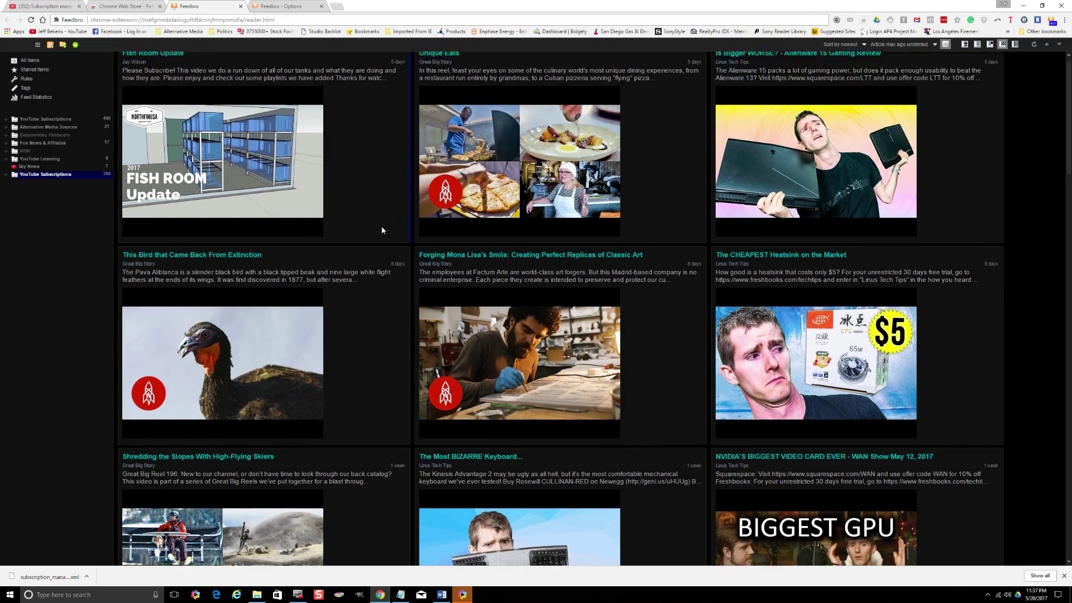
scroll(364, 247, down, 2)
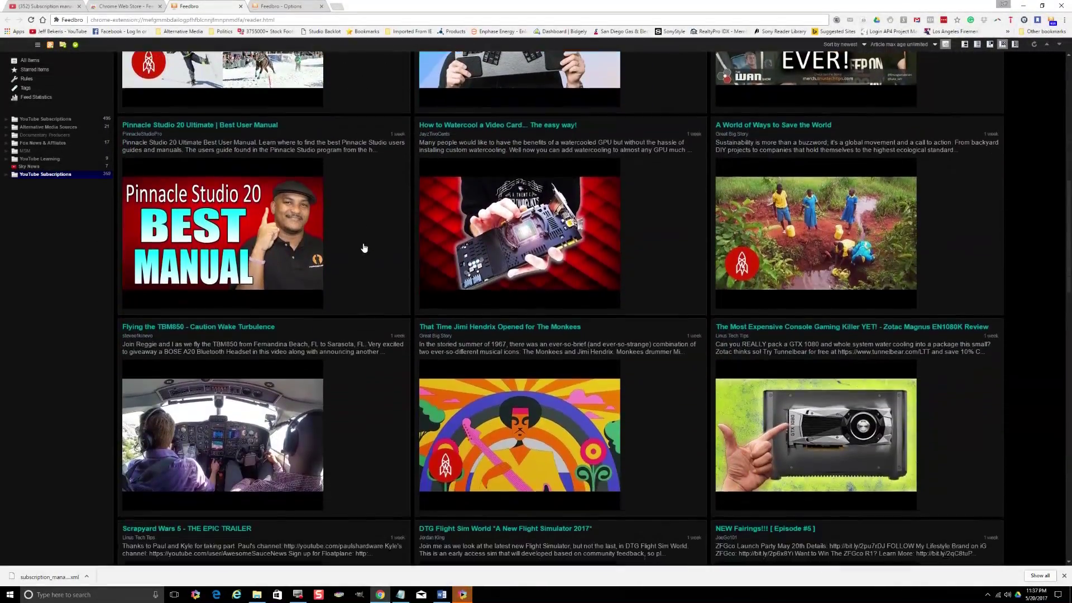
scroll(361, 245, down, 2)
scroll(362, 245, down, 2)
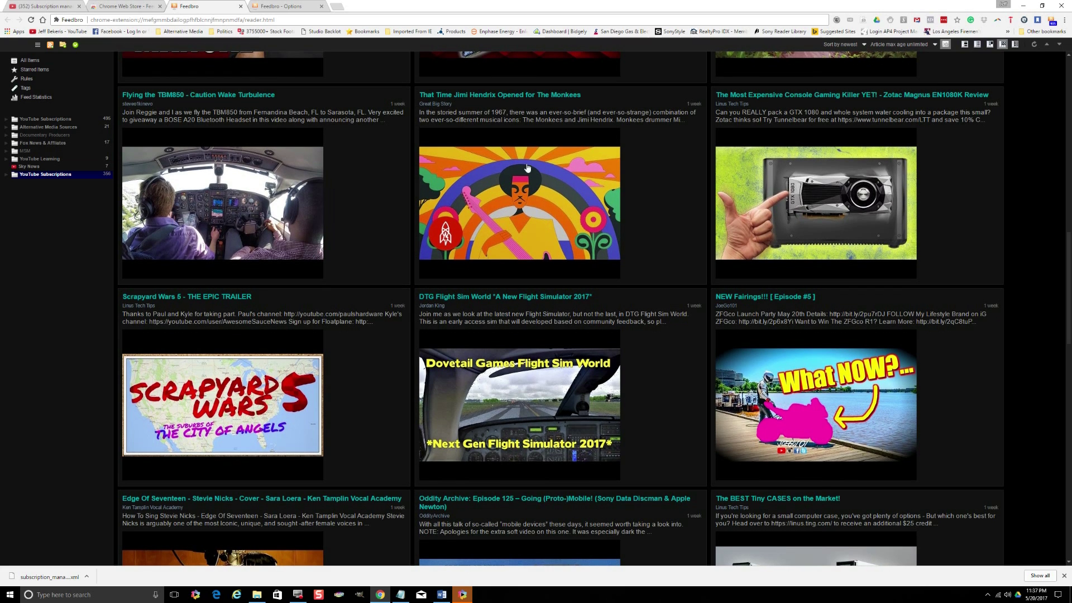
Open the 'Flying the TBM850 - Caution Wake Turbulence' card and play its video, pausing at 0:10.
click(206, 212)
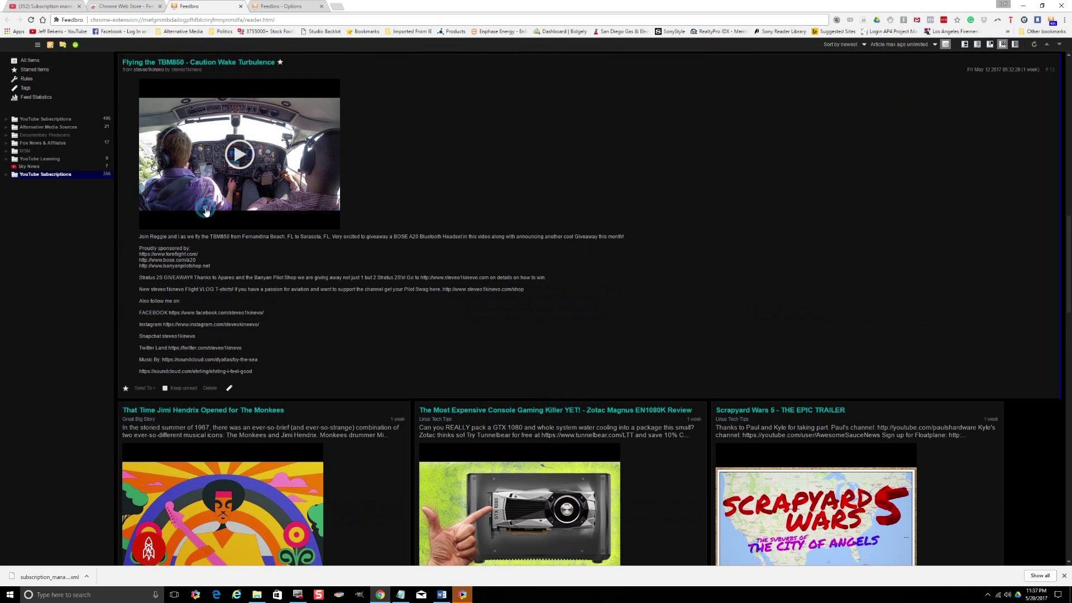
click(239, 155)
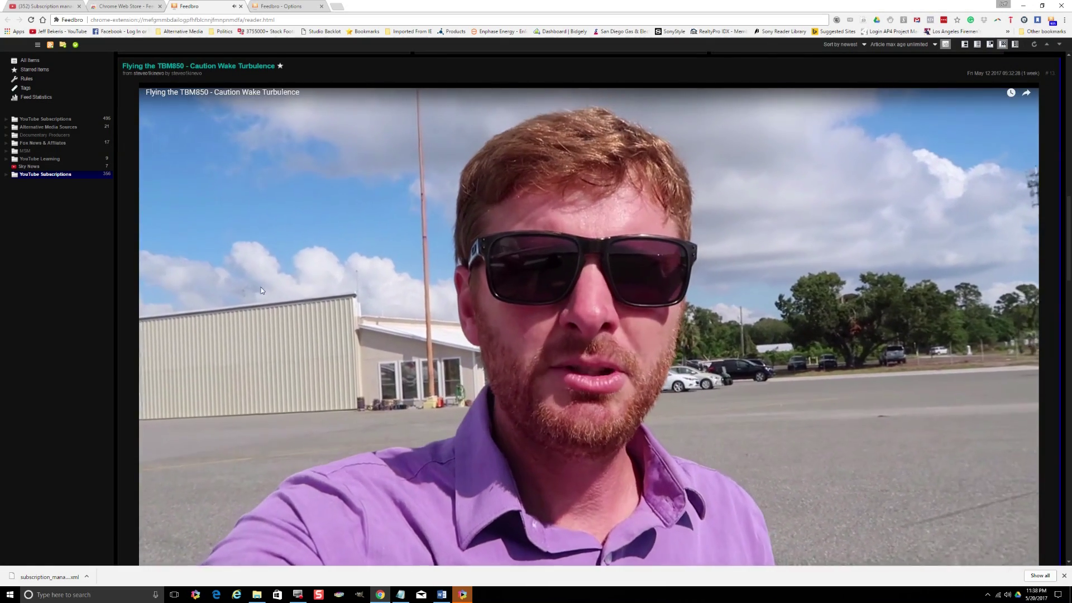
scroll(428, 347, down, 2)
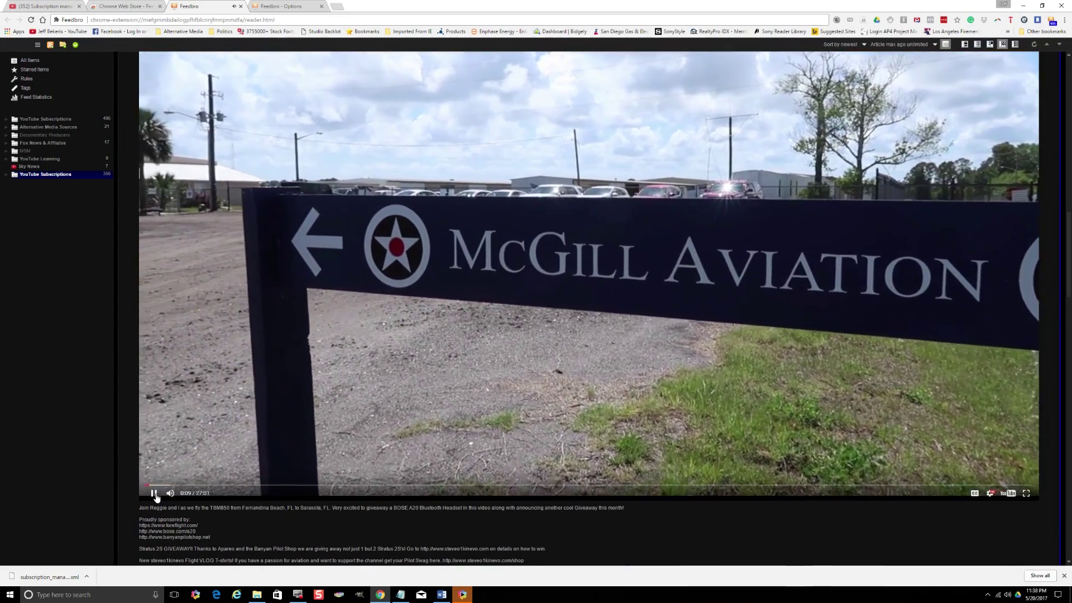
click(154, 494)
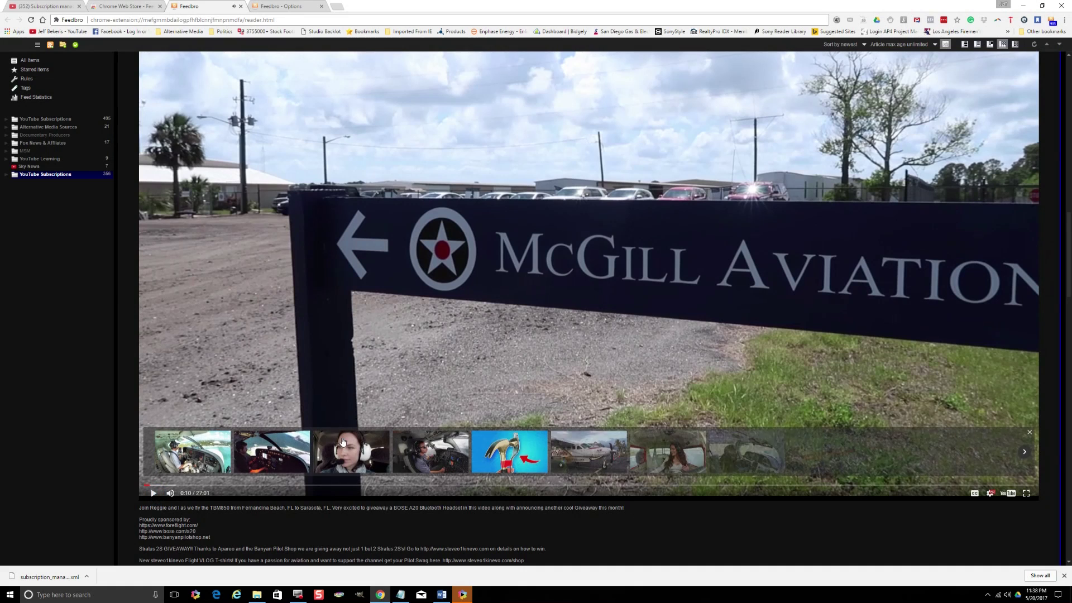
Expand YouTube Subscriptions and create a new feed folder named 'Flying'.
click(6, 175)
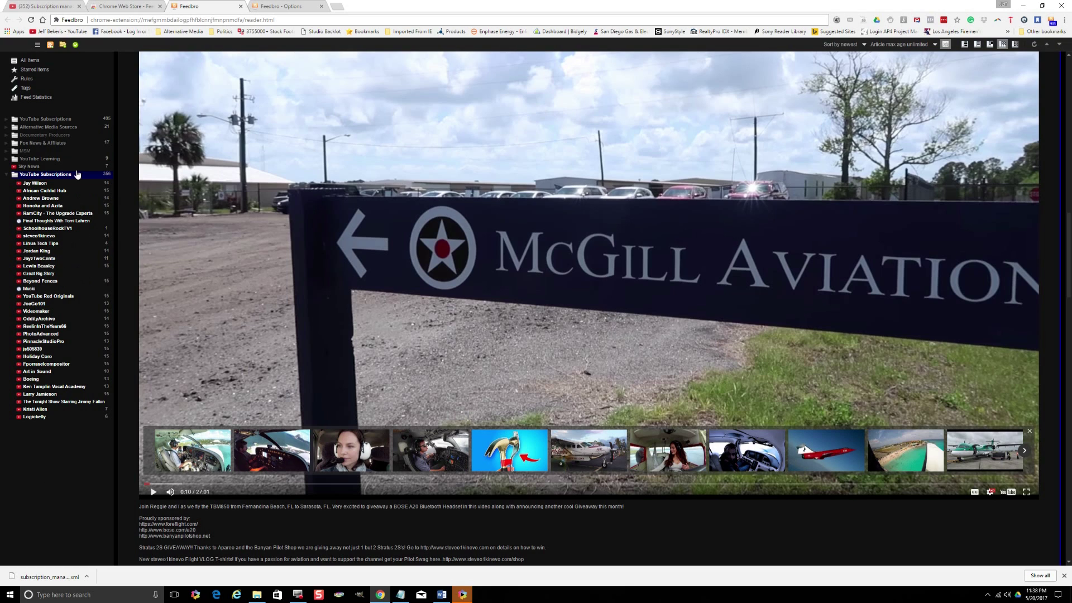
click(63, 46)
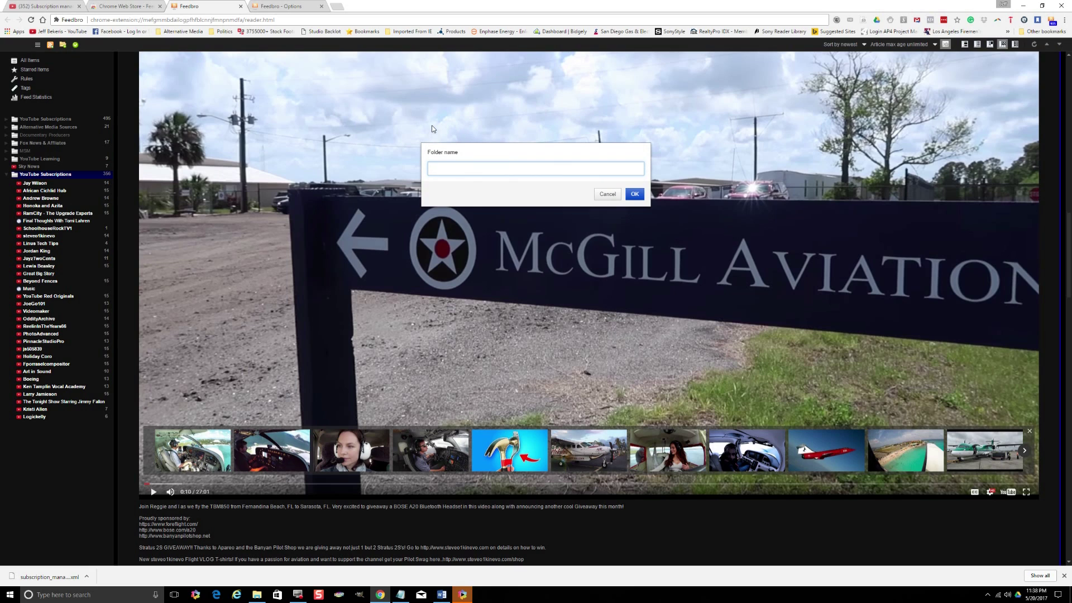
text(Flying)
click(634, 195)
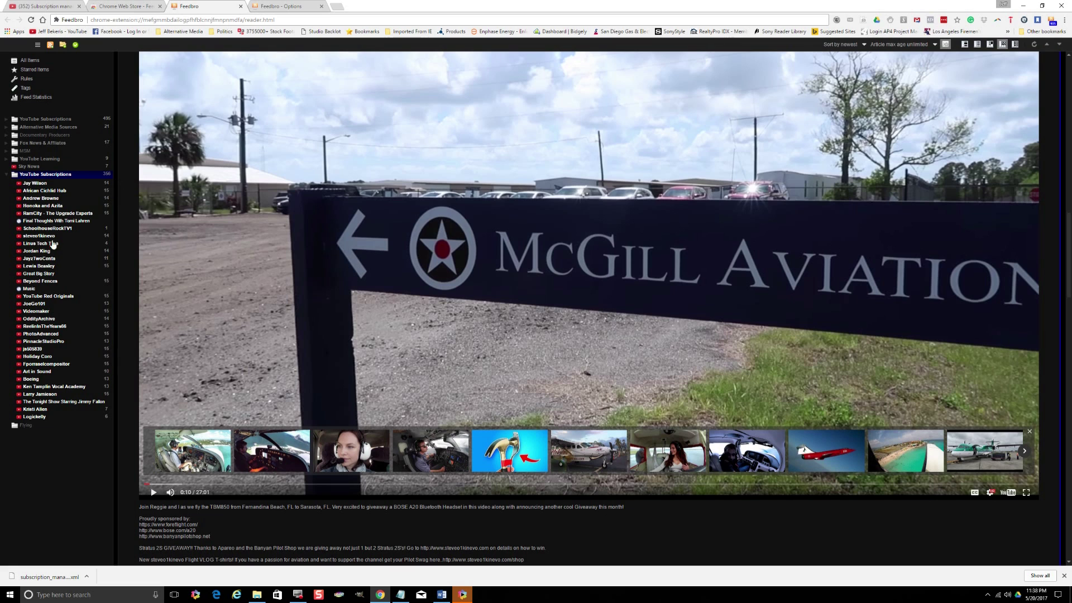
Show the pilot-vlog channel's videos, led by 'STRESSFUL MAX CROSSWIND LANDING IN THE BAHAMAS!'.
scroll(205, 434, down, 3)
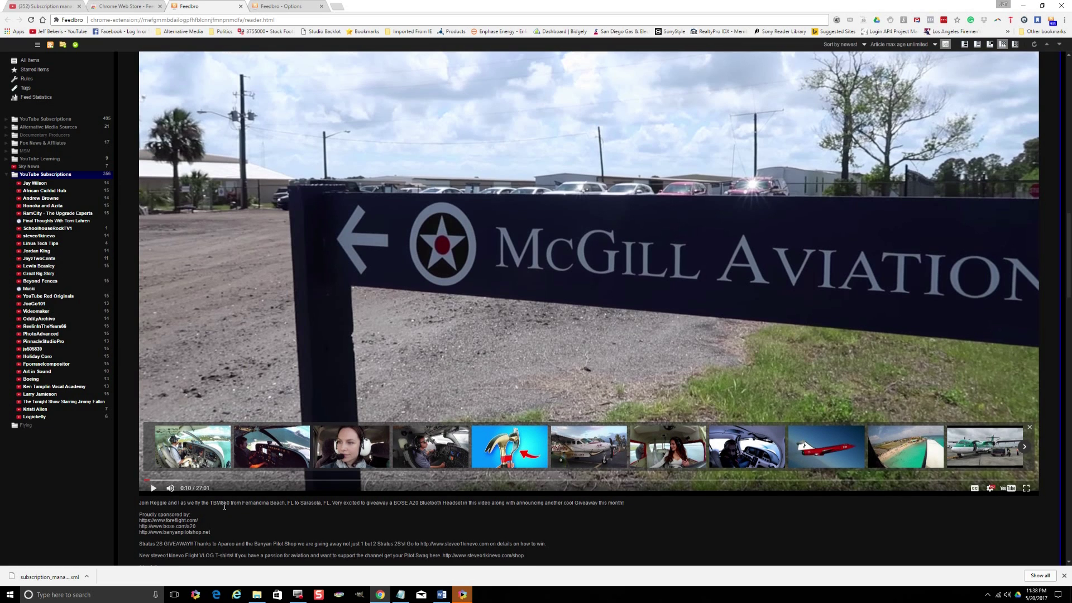
scroll(224, 505, down, 5)
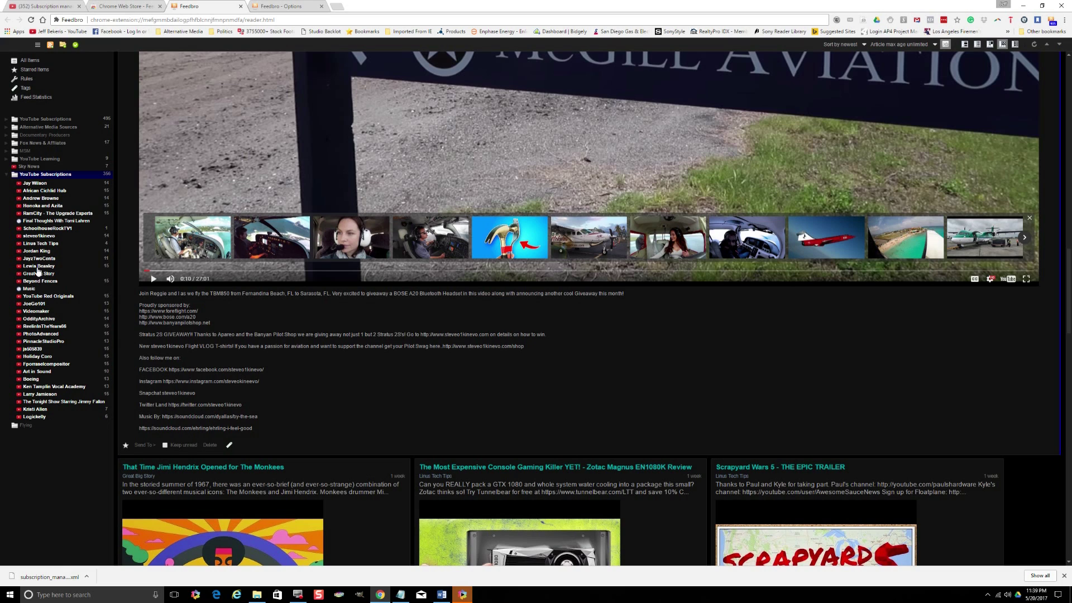
click(27, 236)
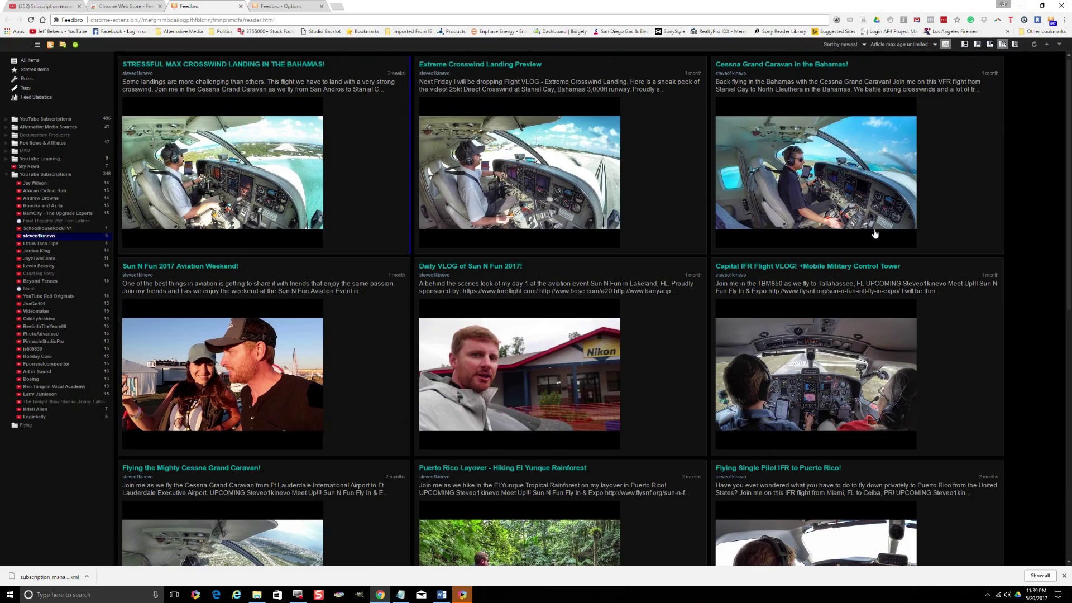
Drag the pilot-vlog channel's feed from the sidebar onto the Flying folder.
scroll(875, 234, down, 8)
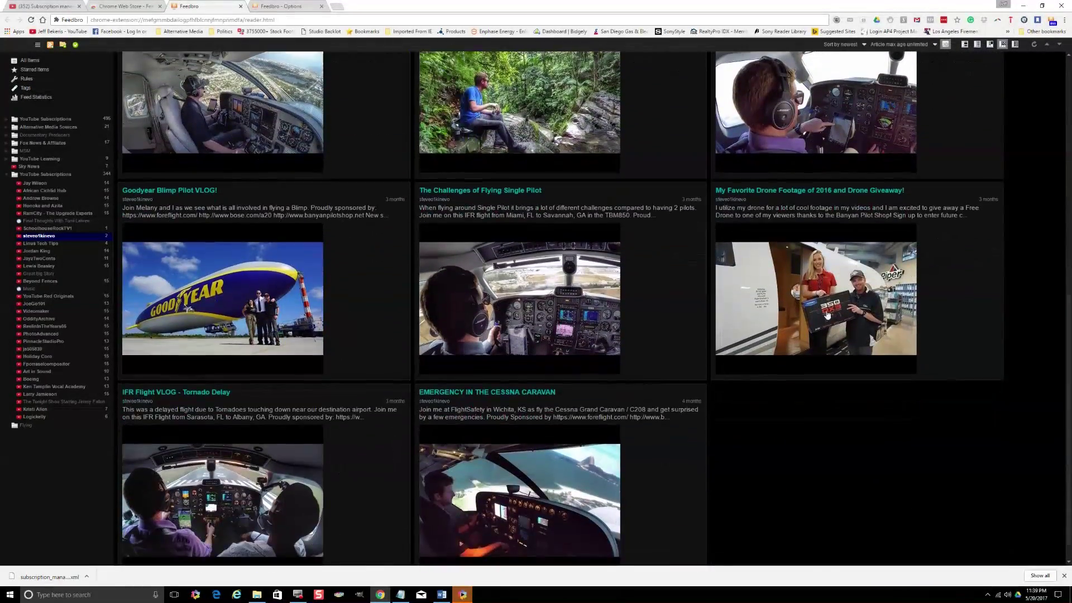
scroll(232, 350, up, 9)
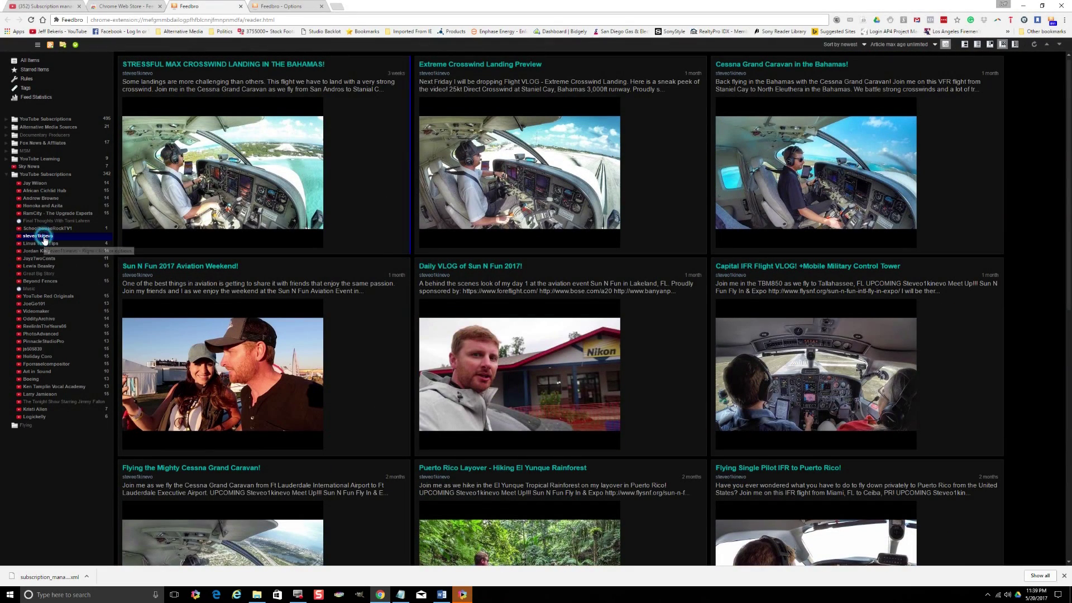
drag(43, 238, 30, 431)
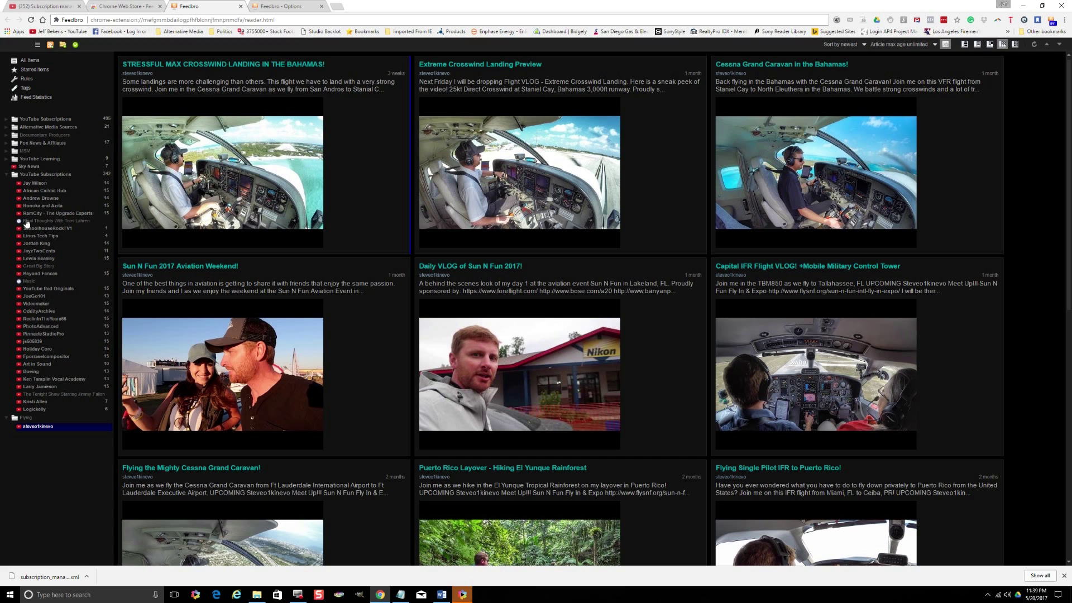
Show the flight-simulator channel's video cards and scroll through them.
click(37, 244)
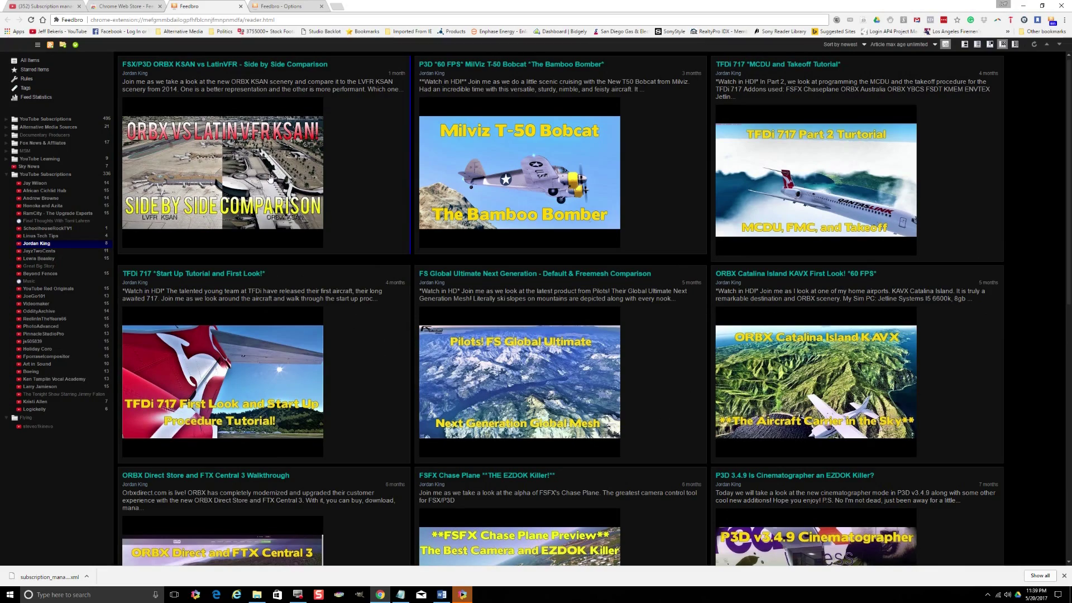
scroll(249, 194, down, 6)
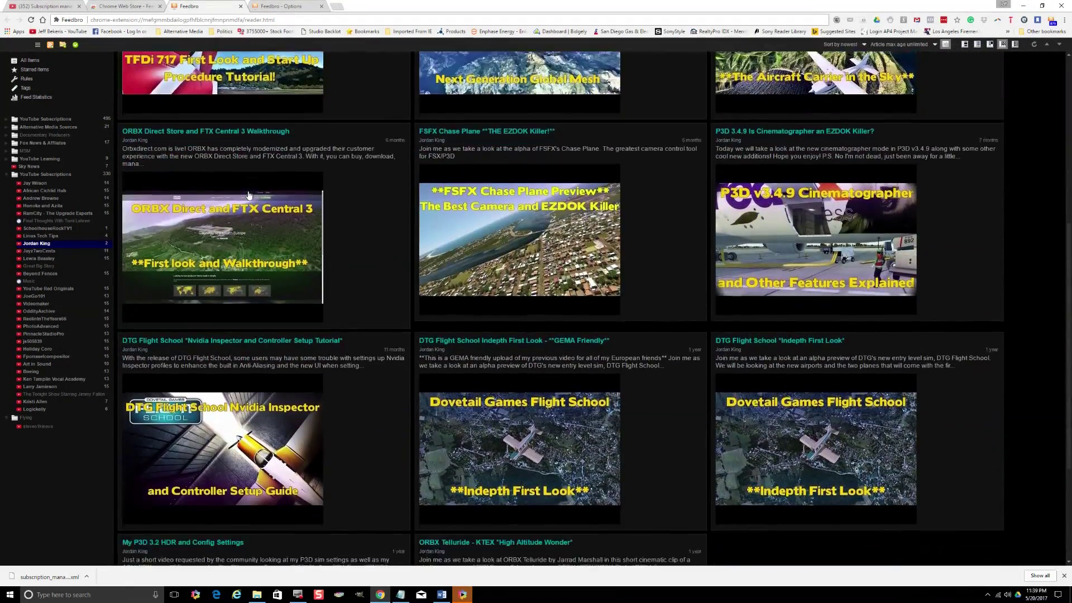
scroll(249, 195, down, 3)
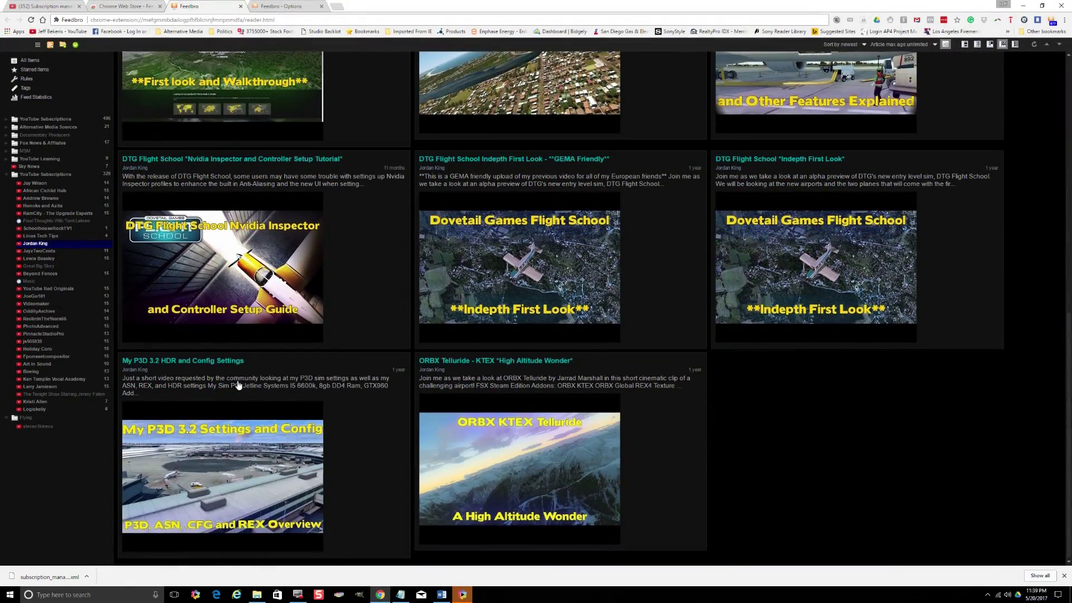
scroll(246, 416, up, 8)
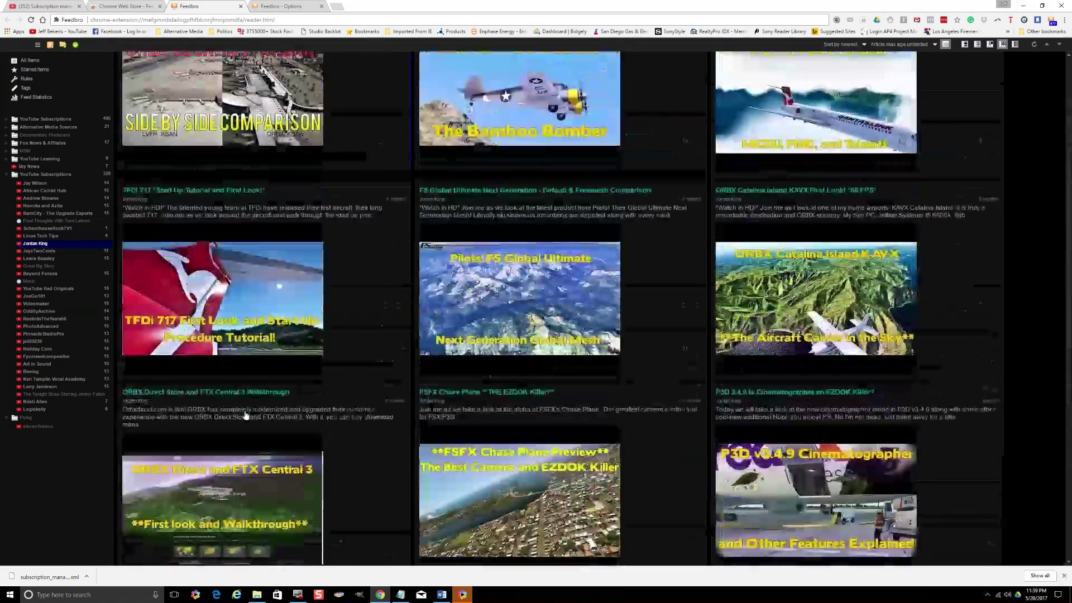
scroll(246, 416, up, 1)
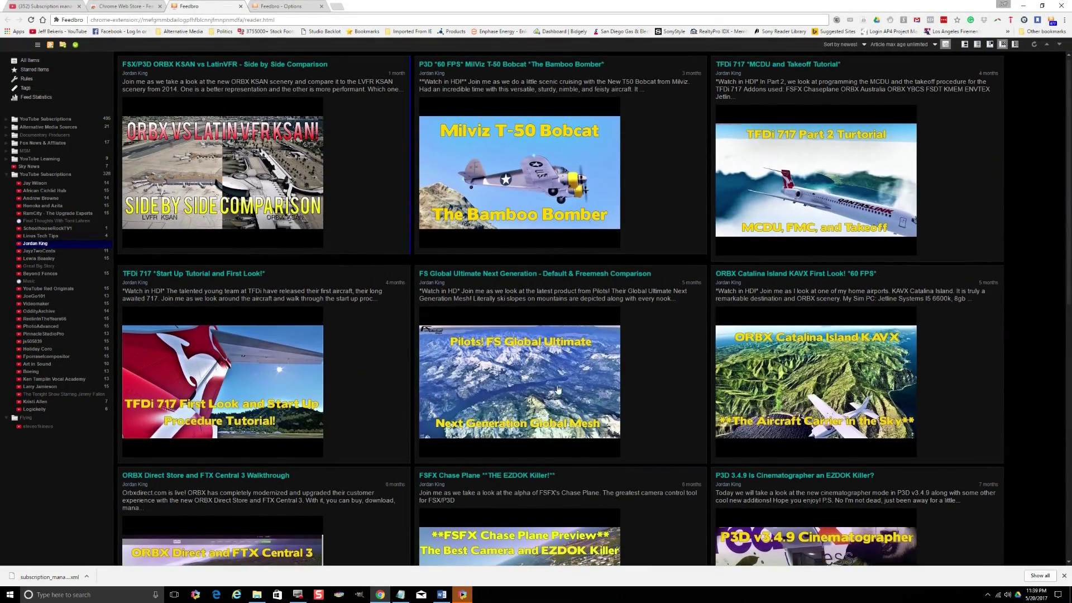
Open the TFDi 717 'MCDU and Takeoff Tutorial' Part 2 article with its embedded video.
click(830, 202)
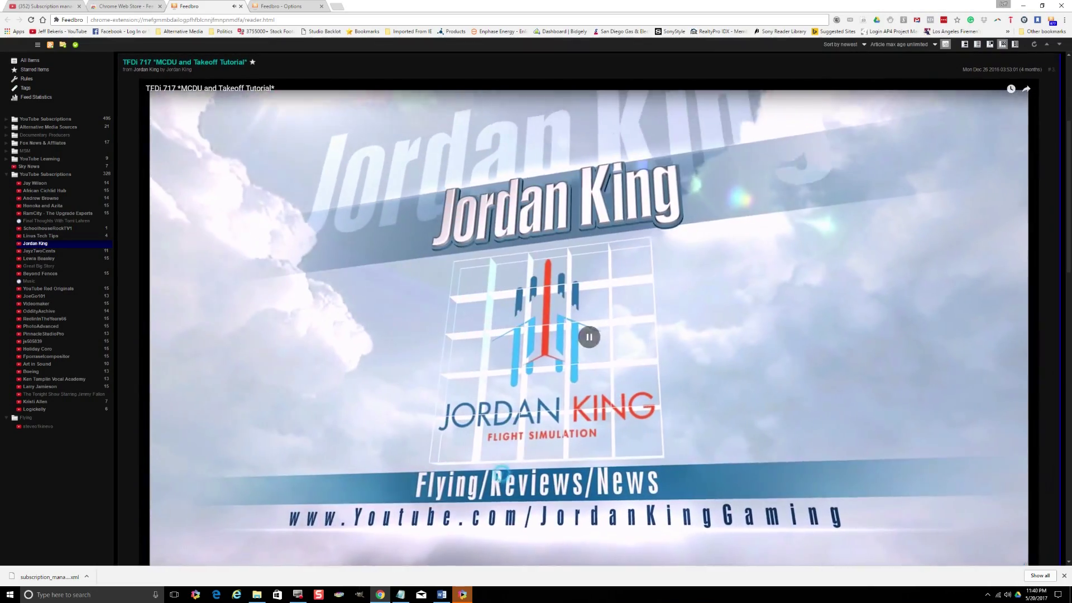
click(499, 480)
scroll(499, 481, down, 1)
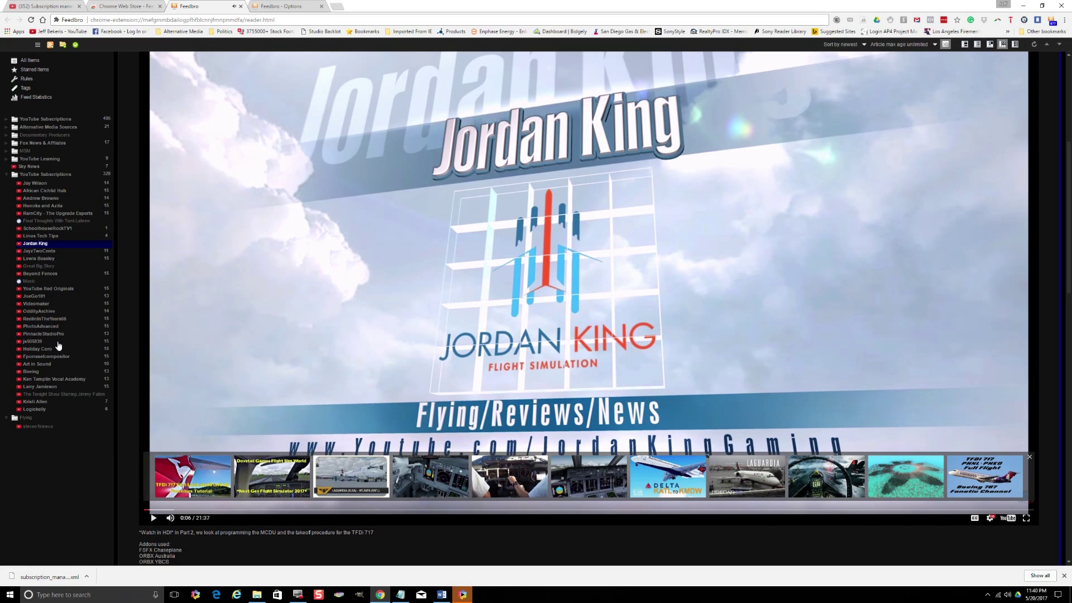
Move the flight-simulation feed into Flying, then expand and collapse the folder to check it.
drag(30, 245, 39, 418)
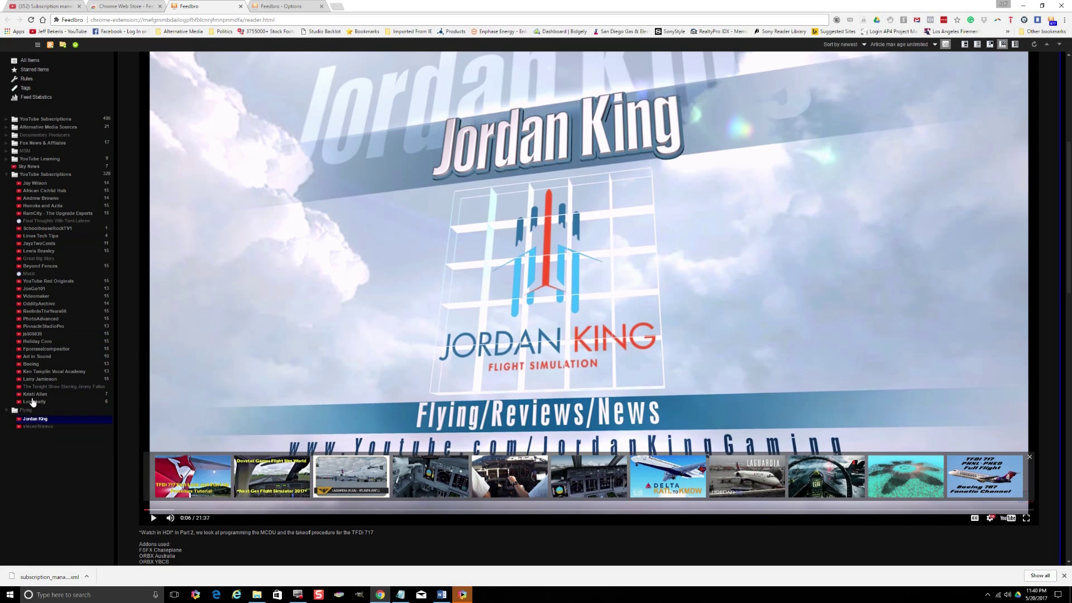
click(6, 412)
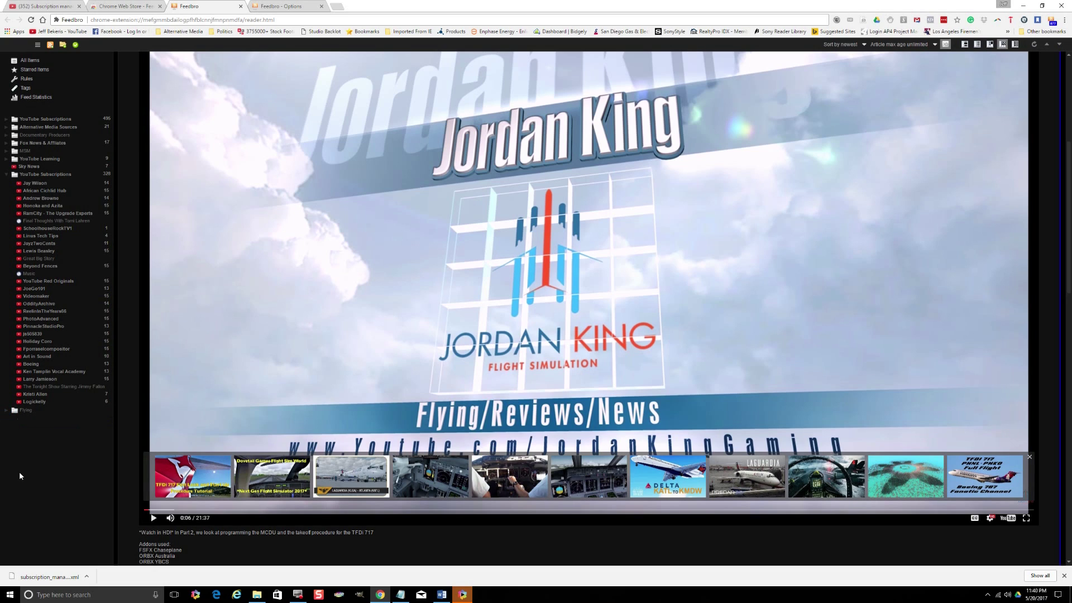
click(6, 412)
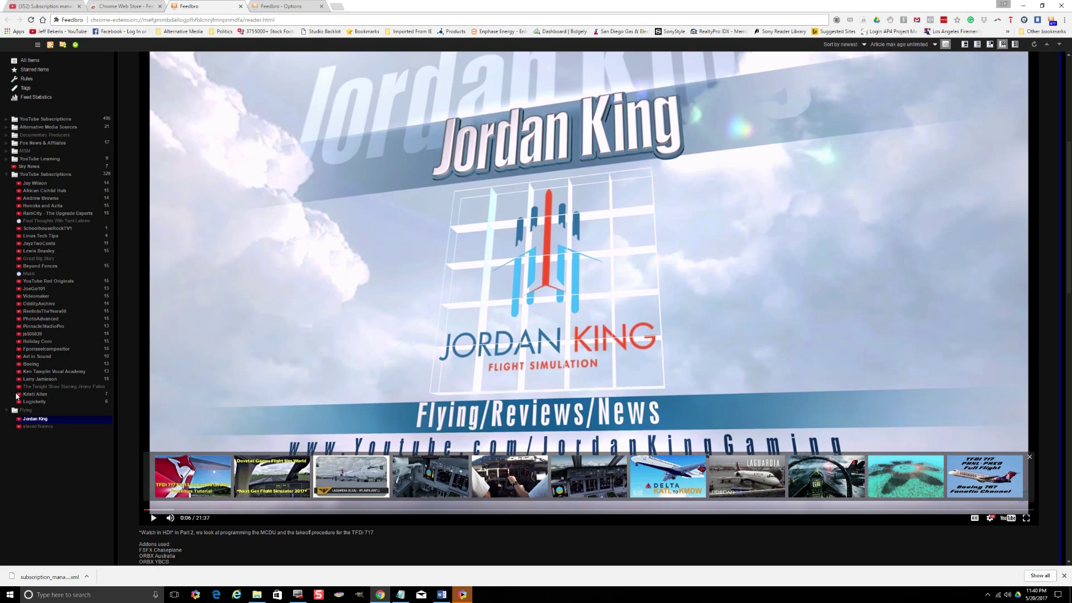
click(7, 412)
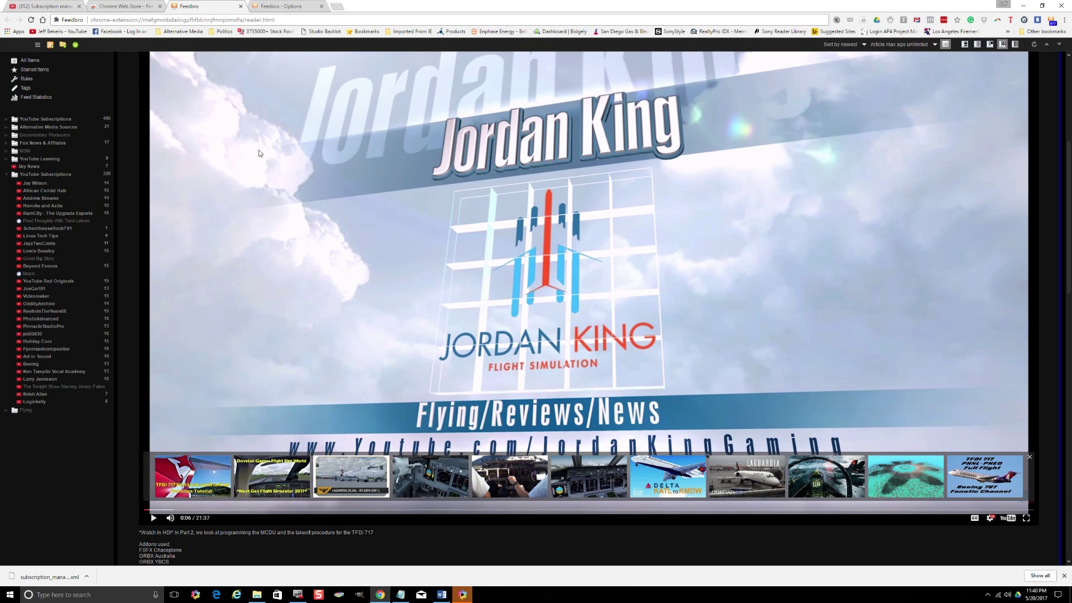
scroll(259, 150, down, 1)
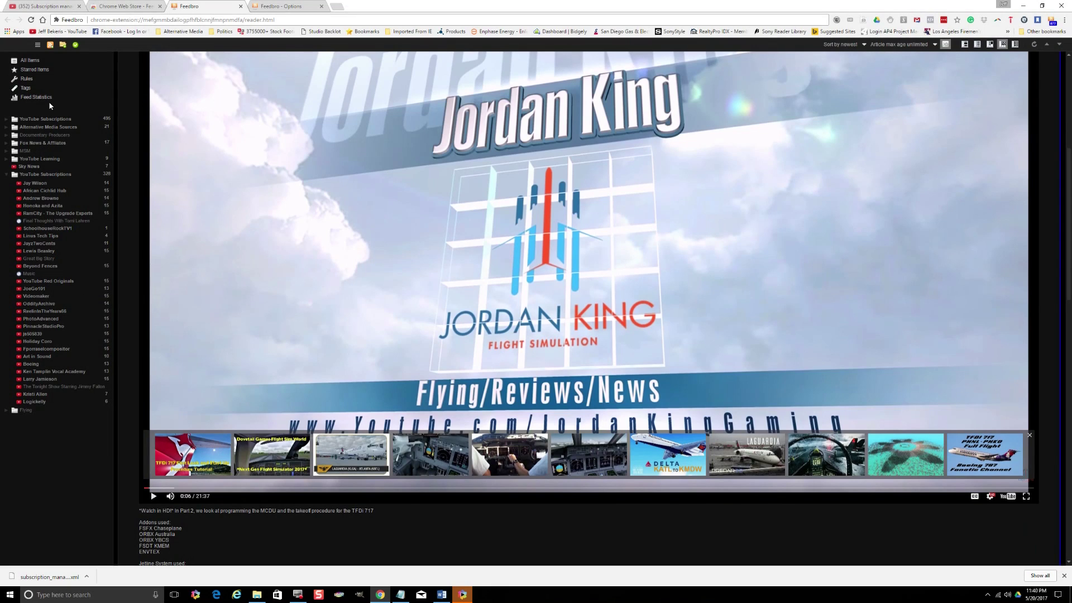
click(48, 47)
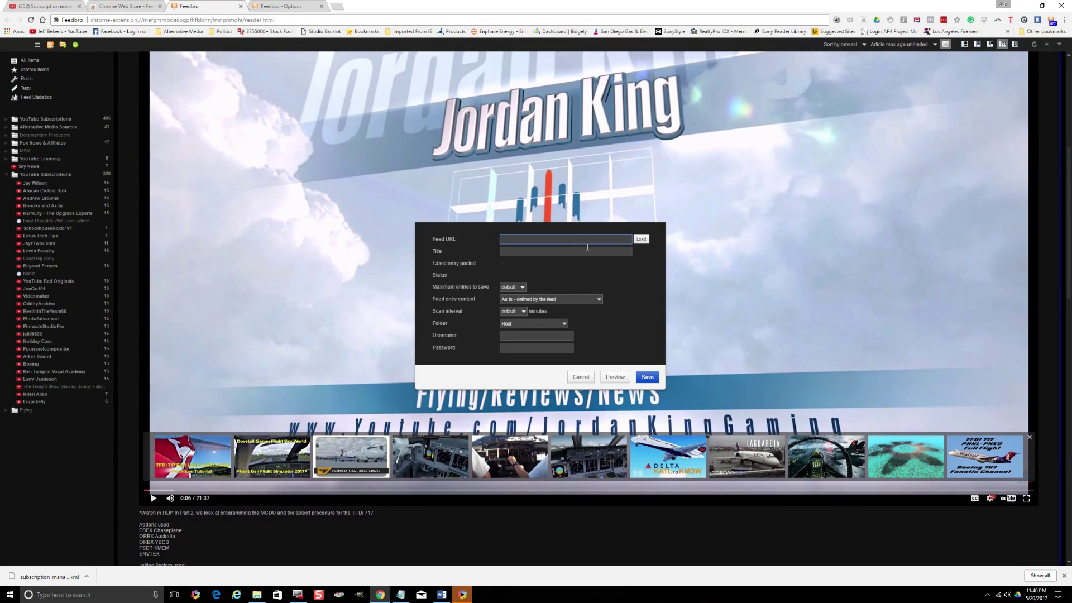
click(30, 47)
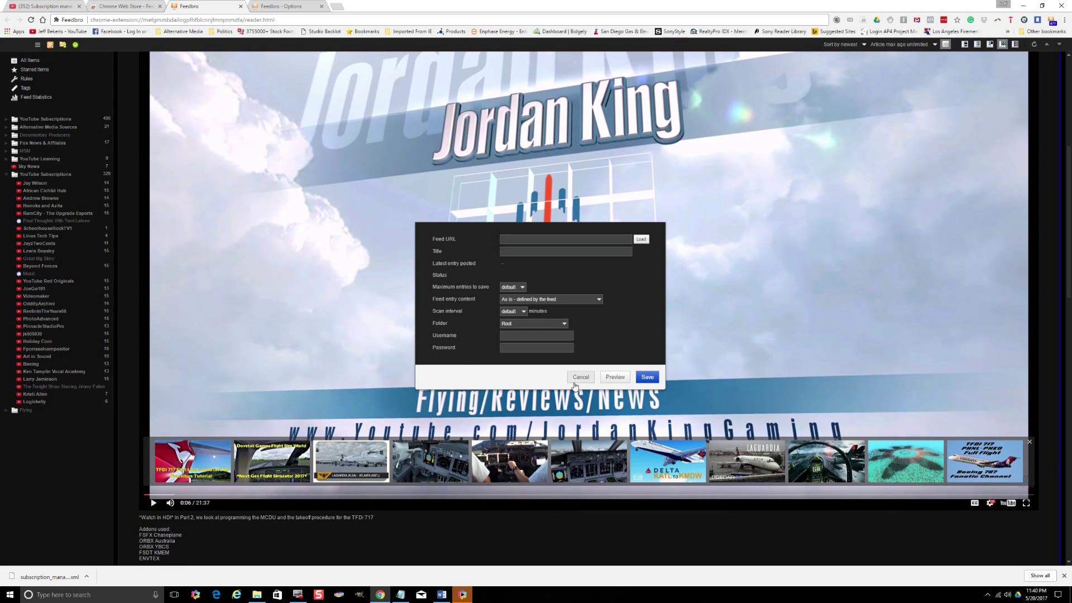
click(581, 378)
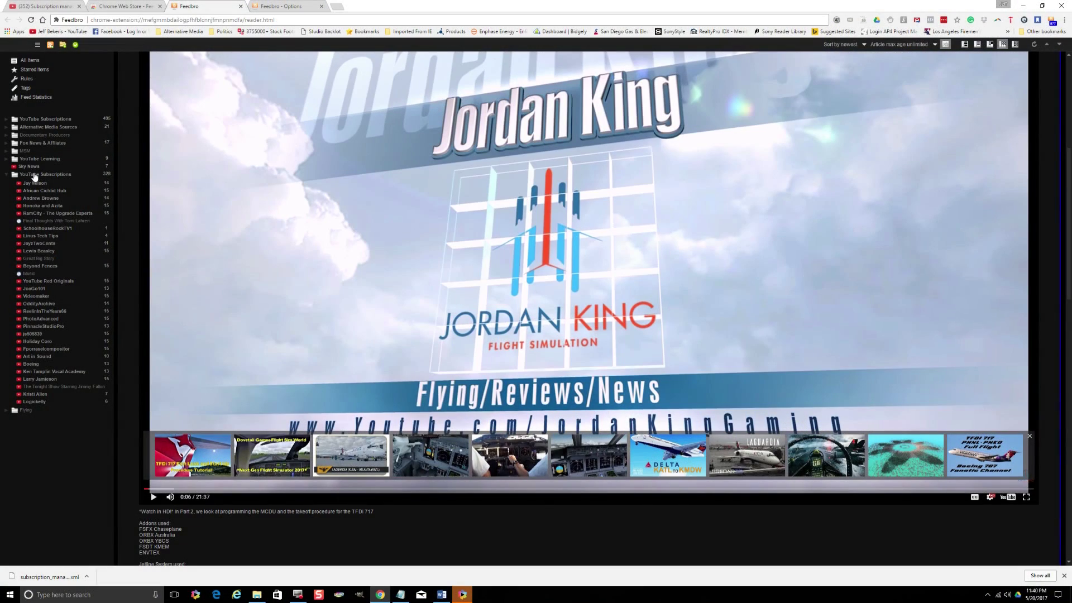
click(34, 175)
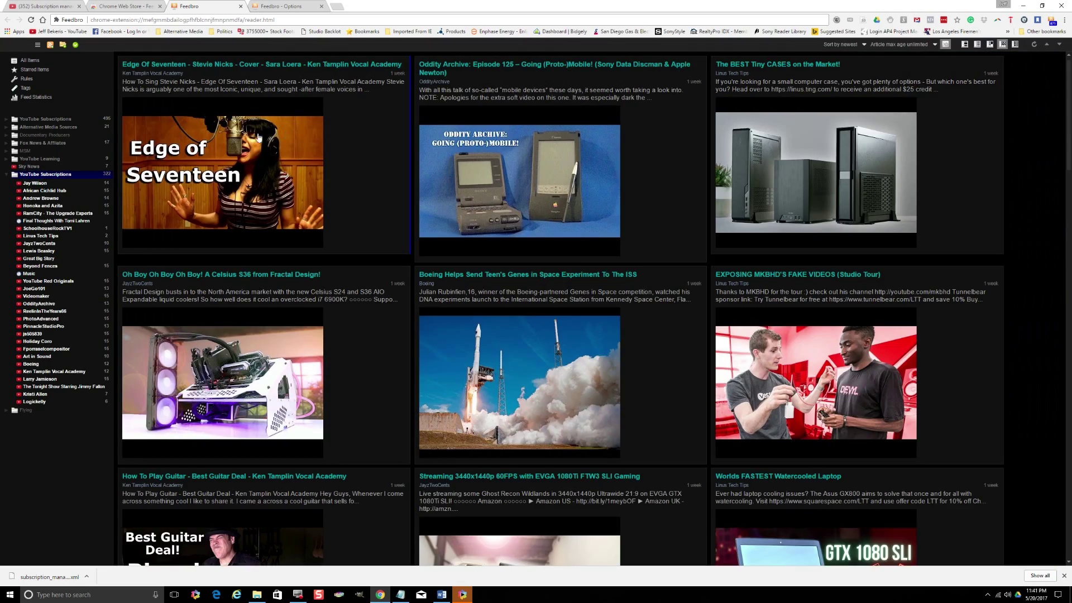
Scroll down through all YouTube Subscriptions cards past 'NAB 2017 Highlights', then back up.
scroll(259, 124, down, 7)
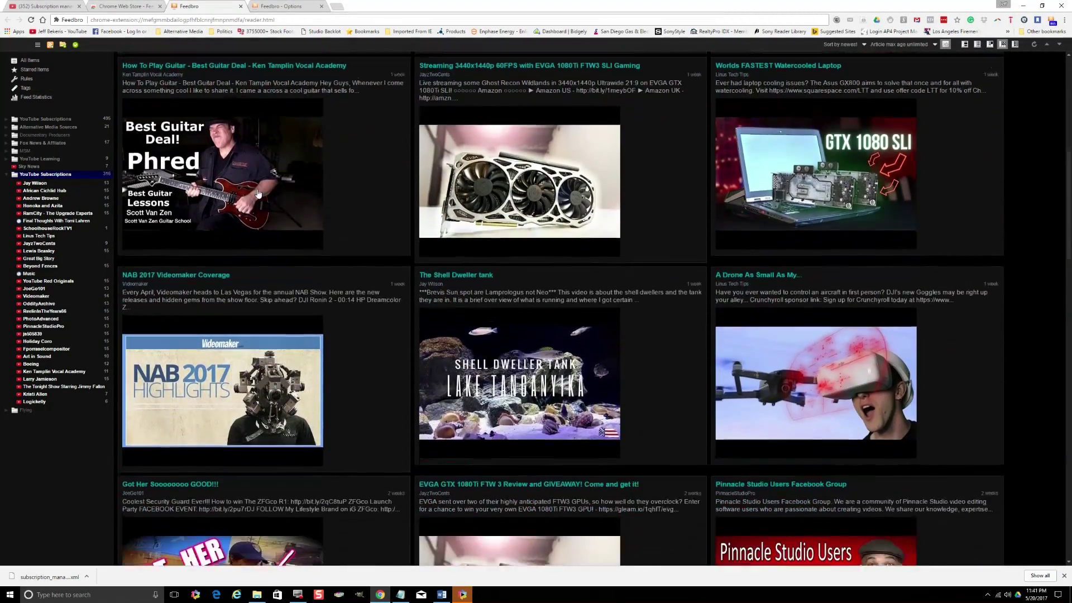
scroll(258, 194, down, 8)
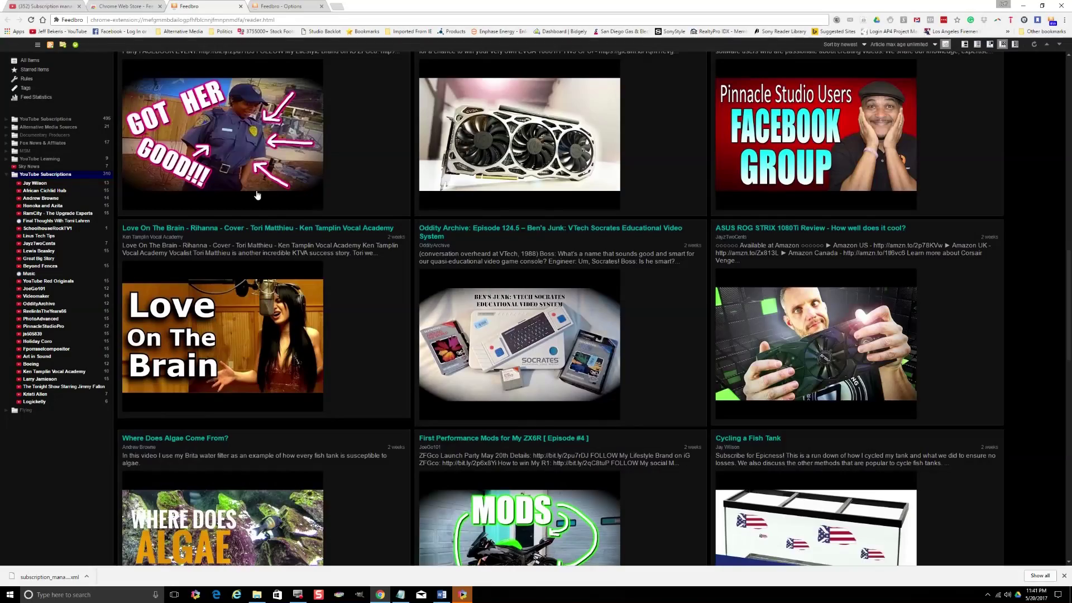
scroll(257, 195, down, 8)
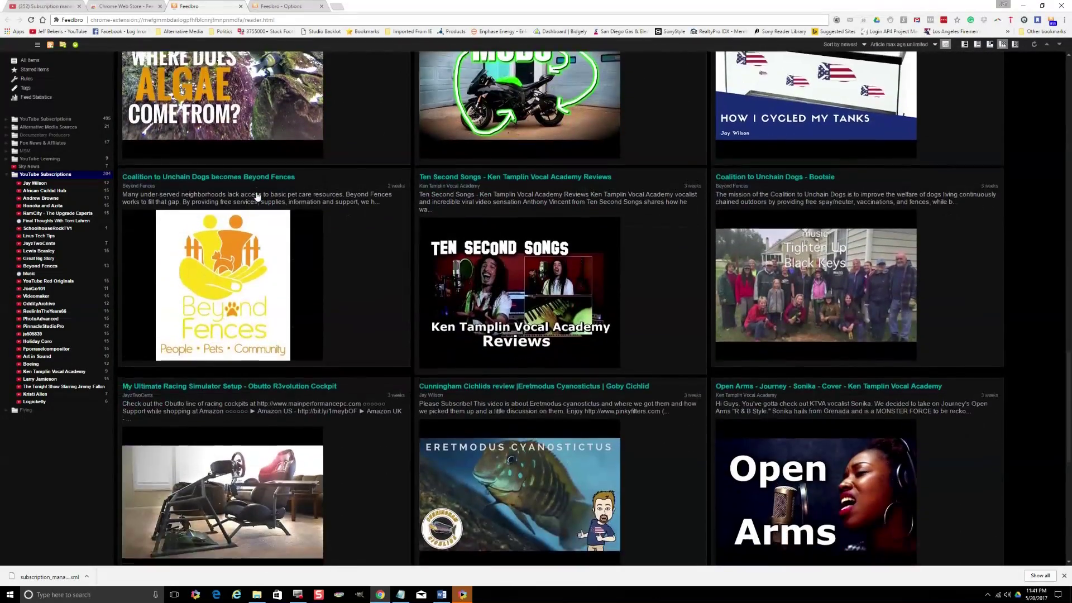
scroll(259, 223, down, 4)
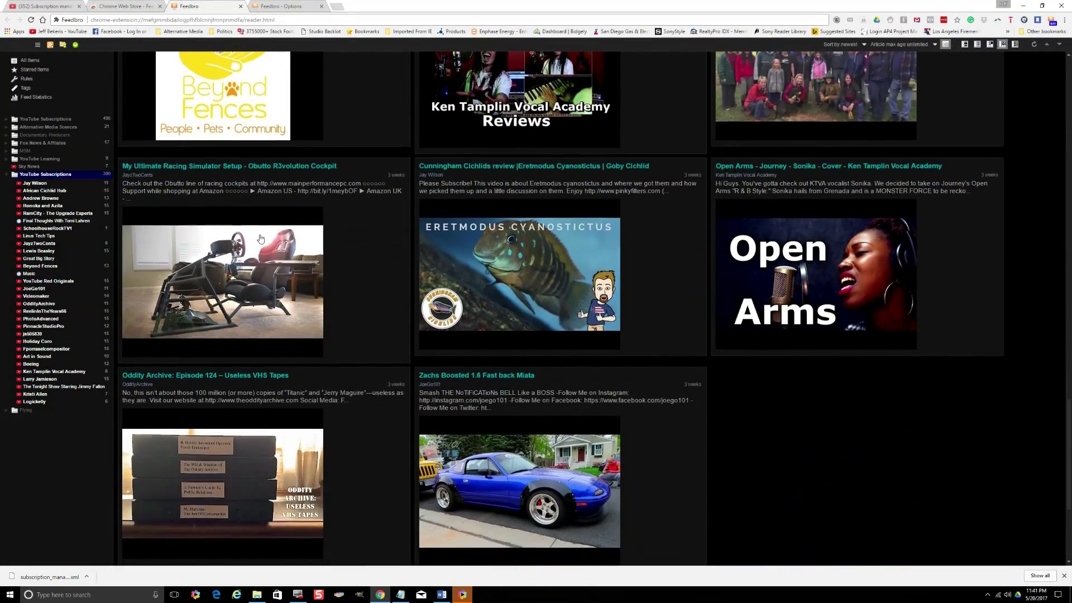
scroll(261, 240, down, 4)
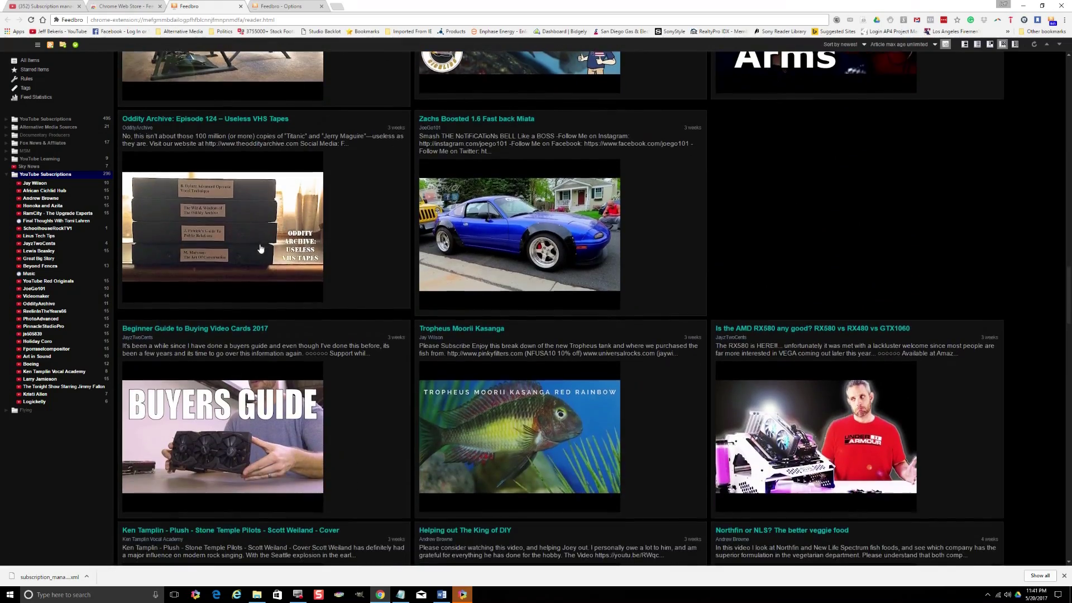
scroll(288, 350, down, 5)
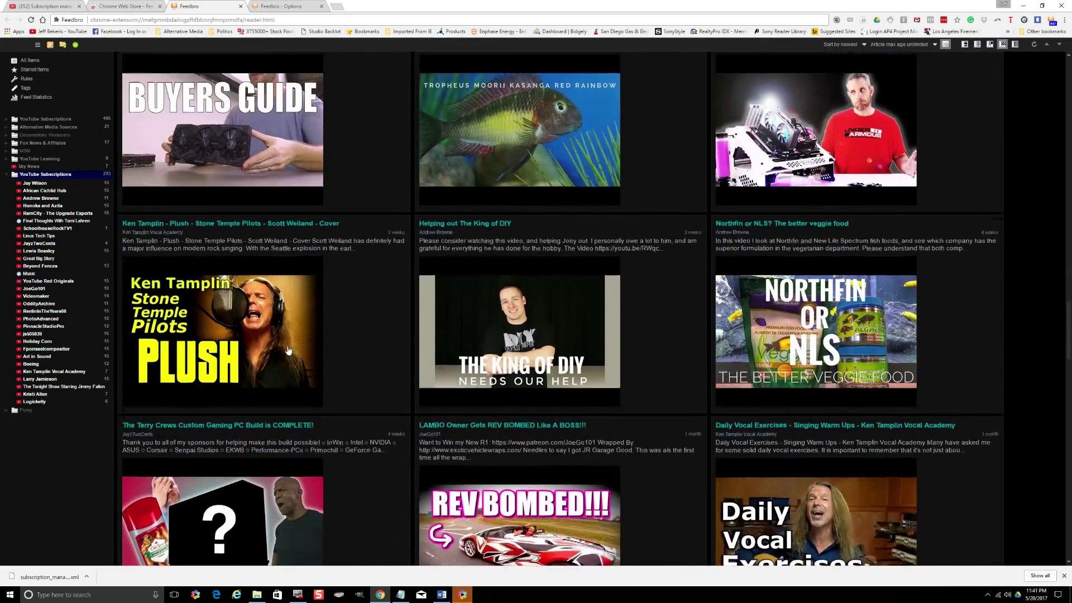
scroll(285, 344, down, 5)
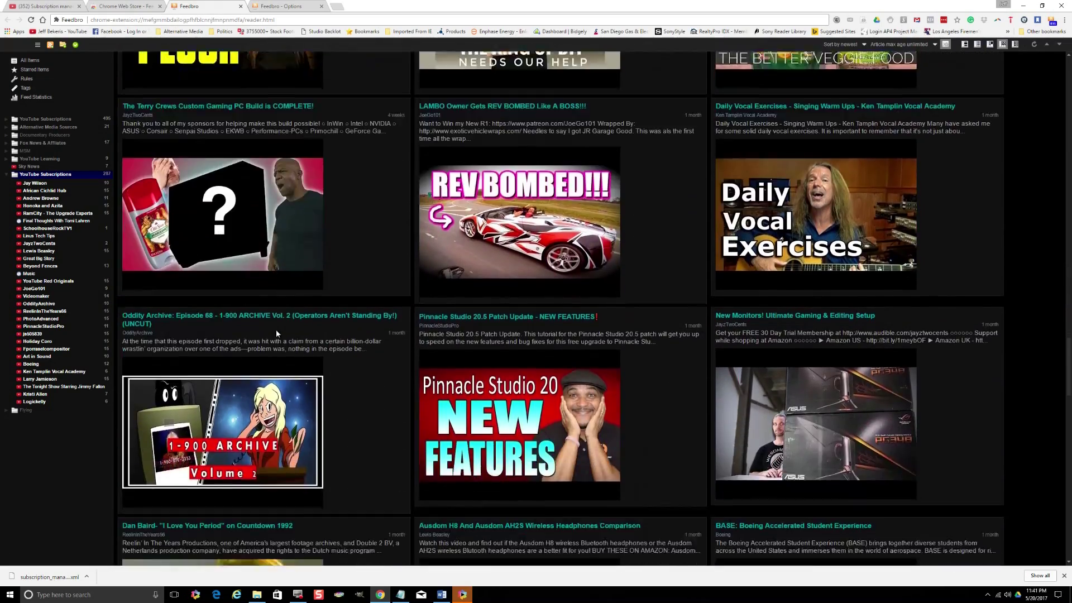
scroll(276, 333, down, 5)
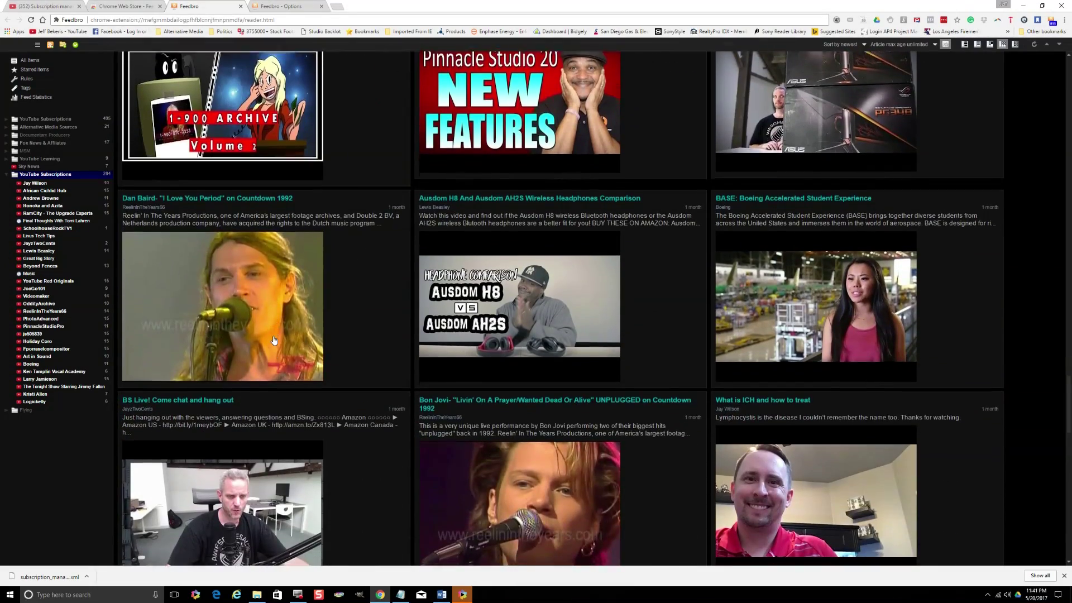
scroll(274, 341, down, 7)
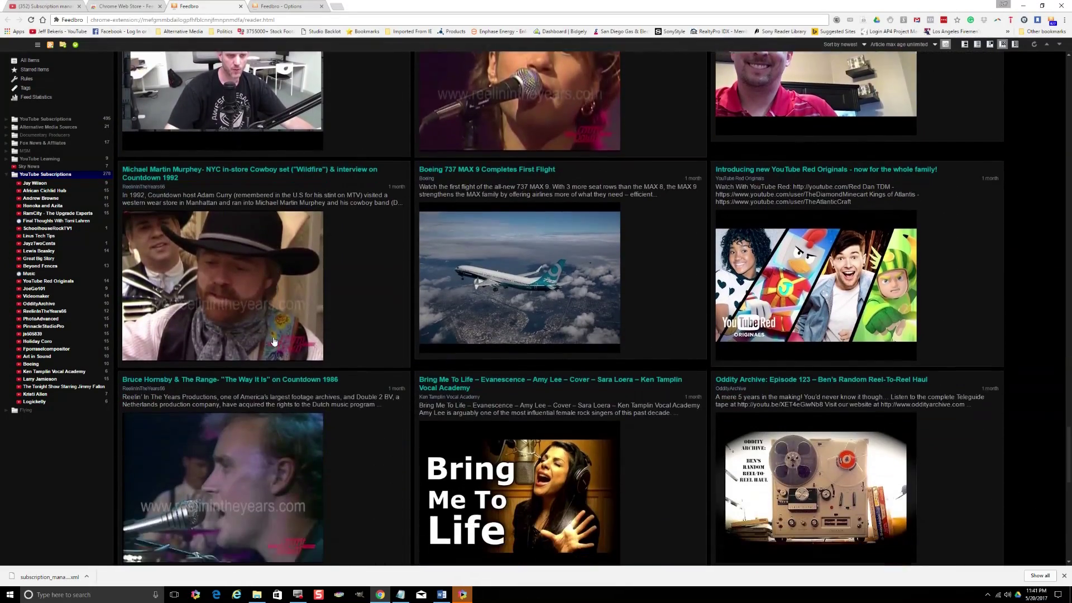
scroll(274, 341, down, 1)
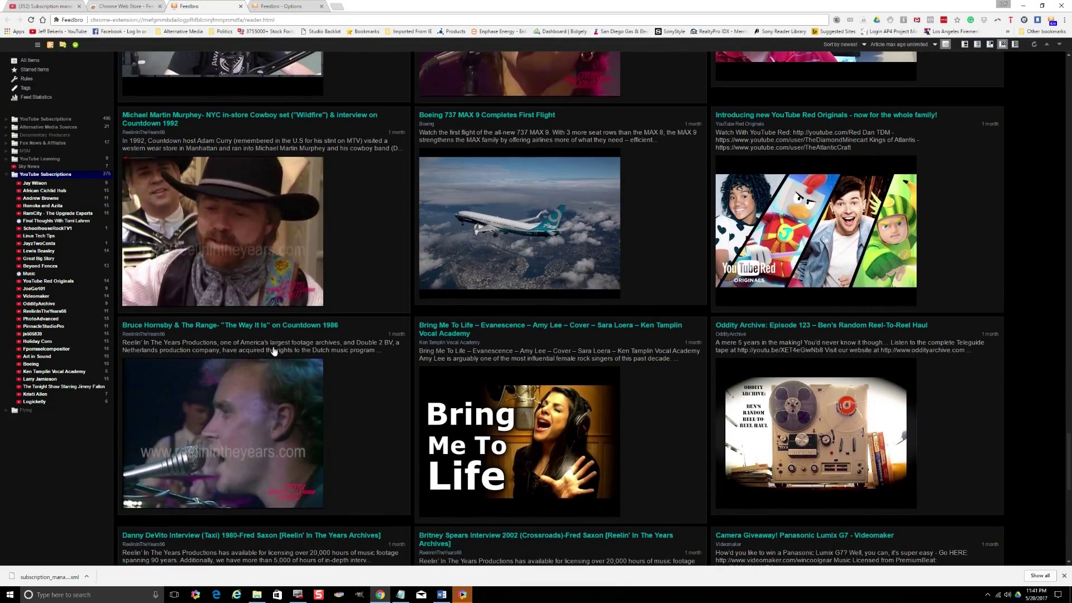
scroll(400, 435, down, 4)
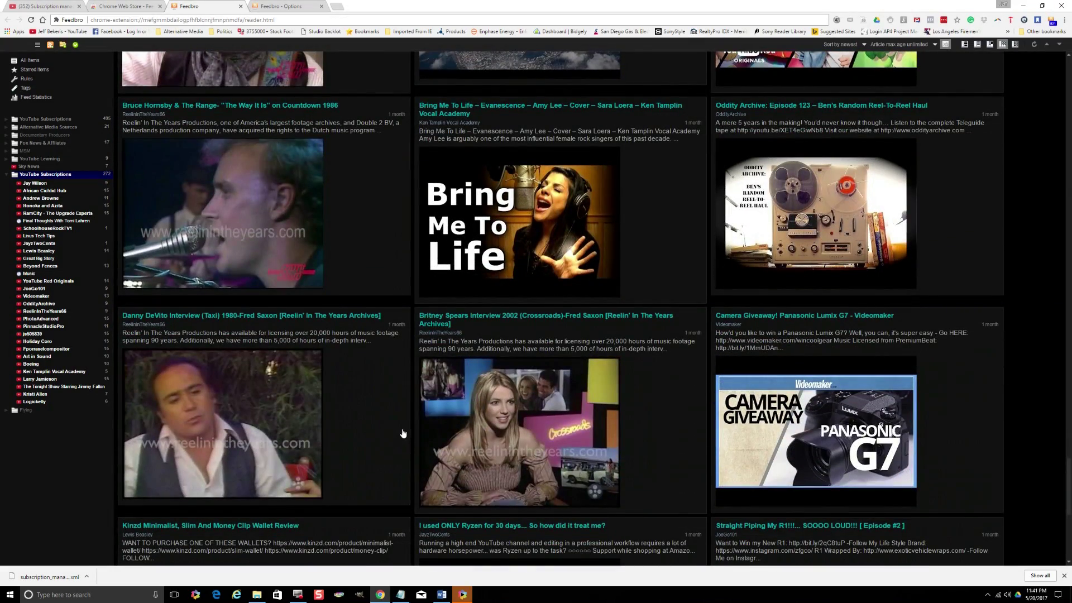
scroll(431, 431, up, 10)
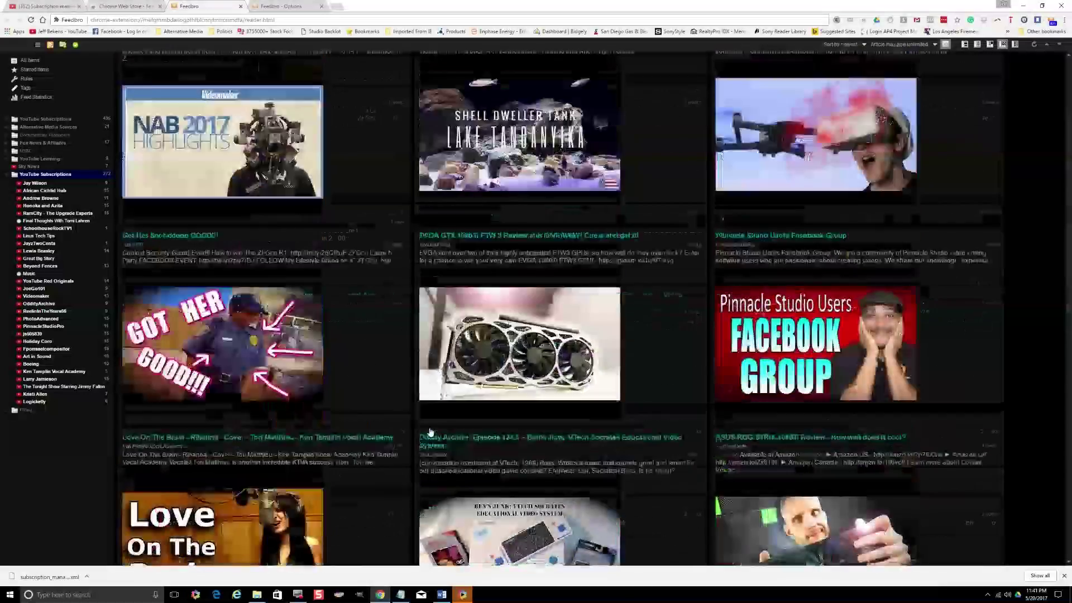